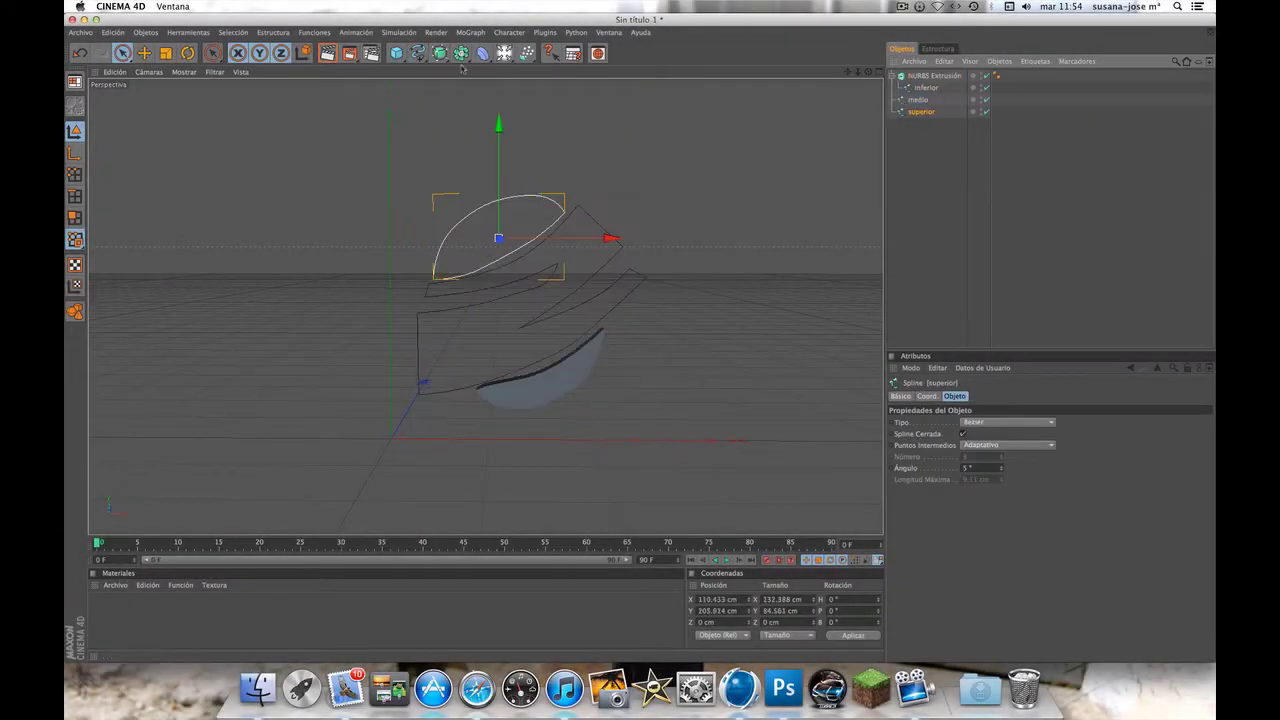
Review the extrusion cap (Tapas) settings and select the middle logo extrusion
left_click(981, 396)
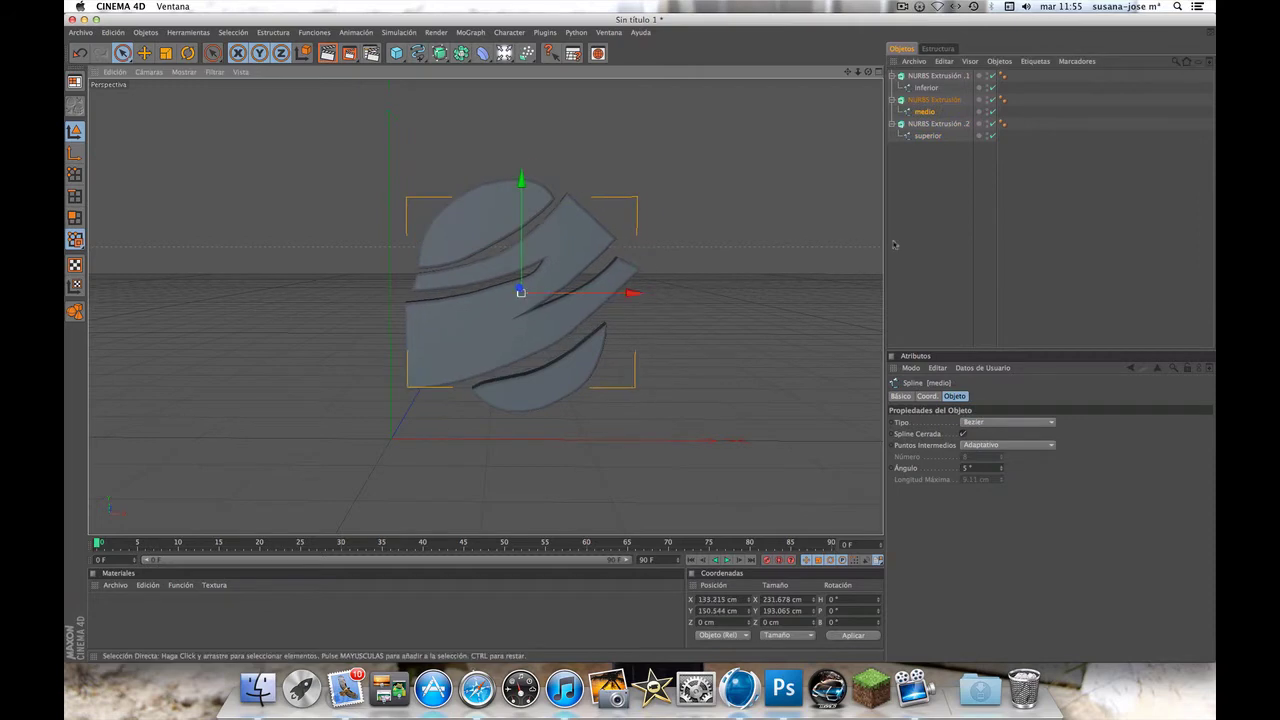
left_click(797, 274)
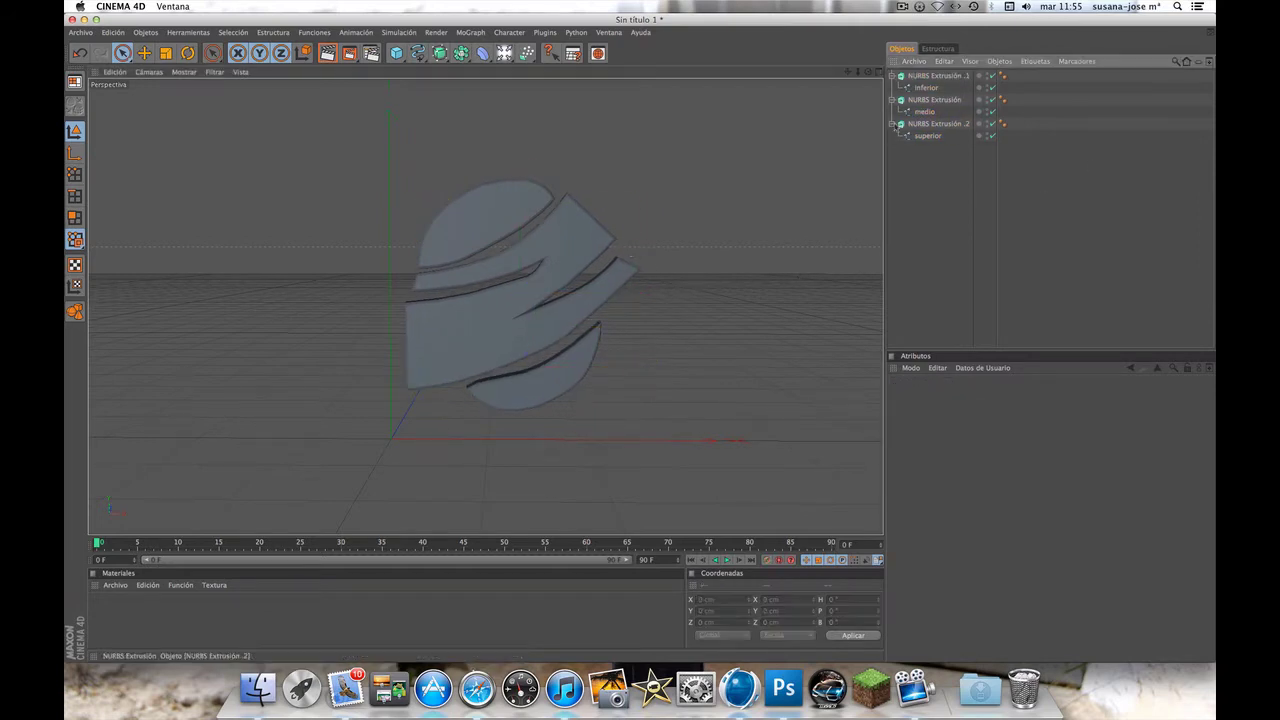
left_click(530, 380)
left_click(520, 295)
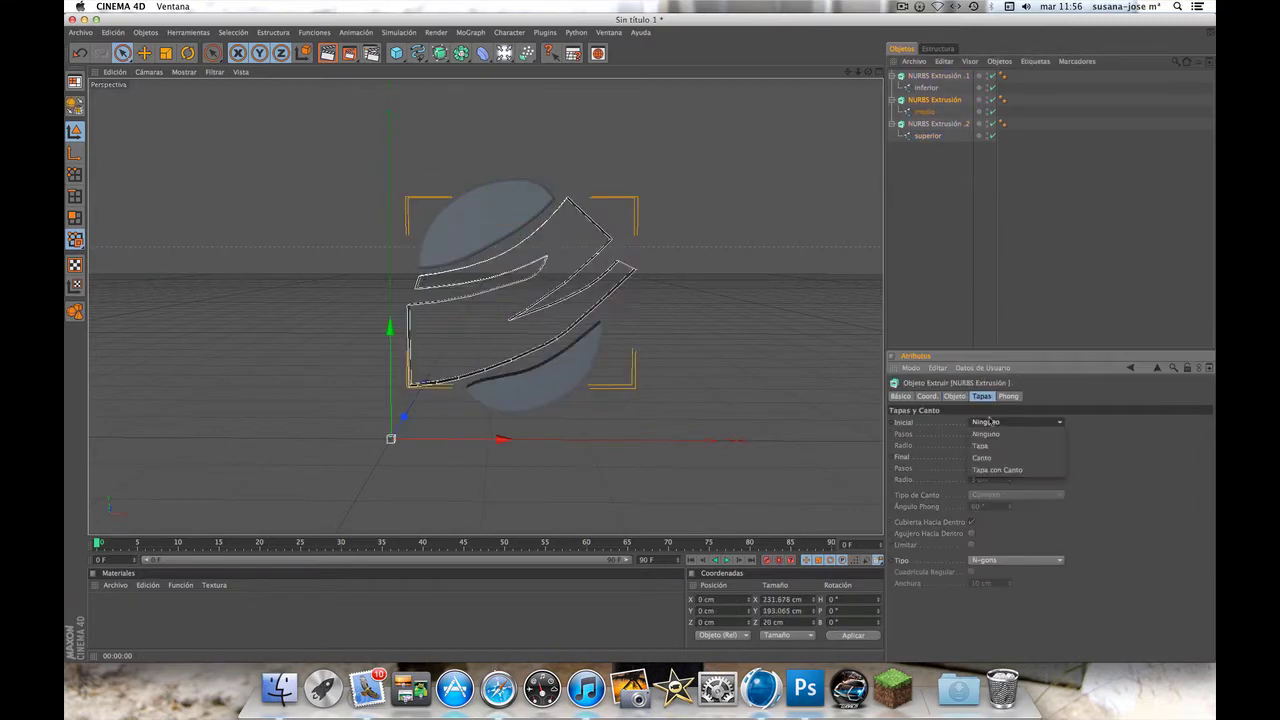
Choose a start cap type for the middle extrusion, then select the inferior spline
left_click(935, 76)
left_click(1015, 422)
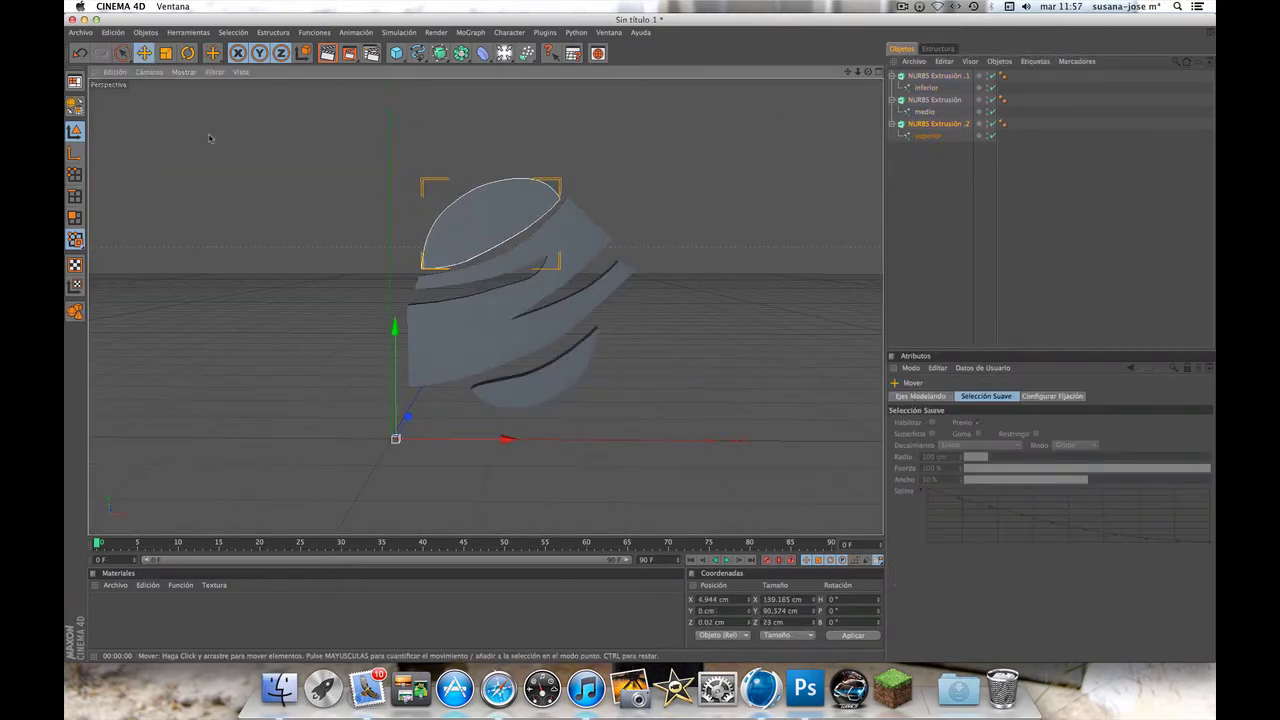
left_click(537, 331)
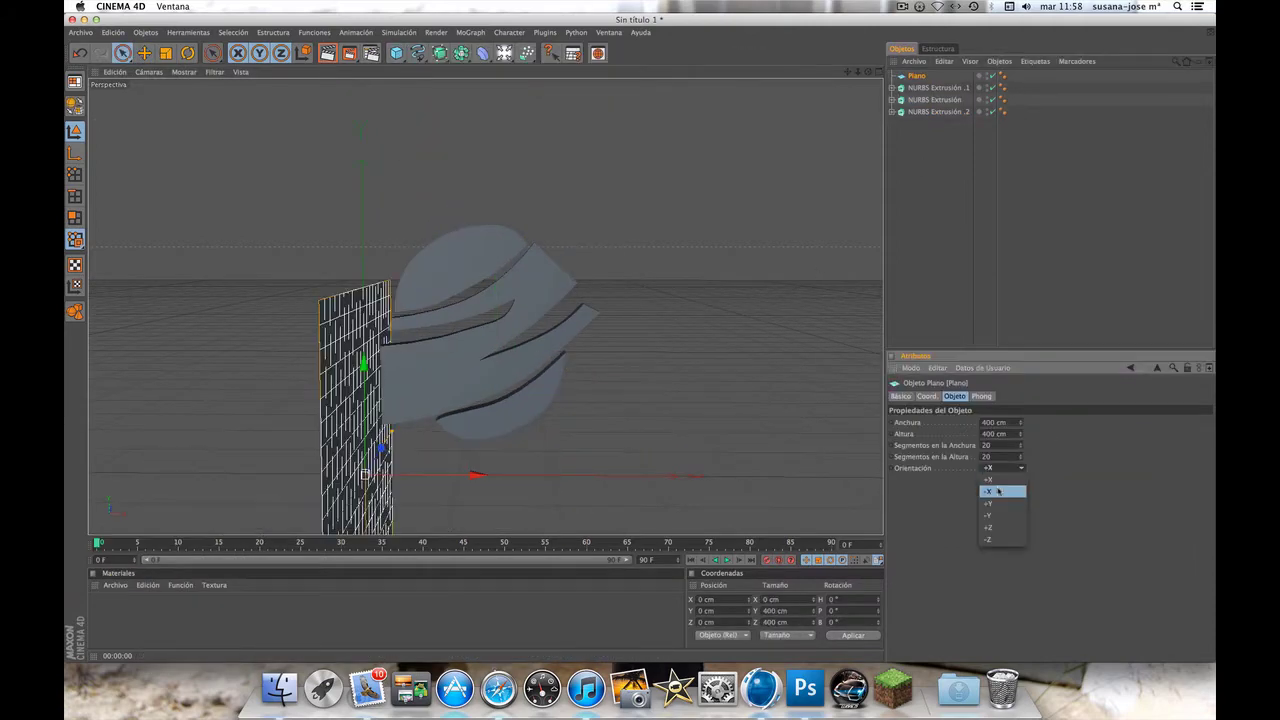
Turn the 5000 cm plane to face the camera, give the yellow material glow, and add another material
left_click(988, 527)
middle_click(289, 186)
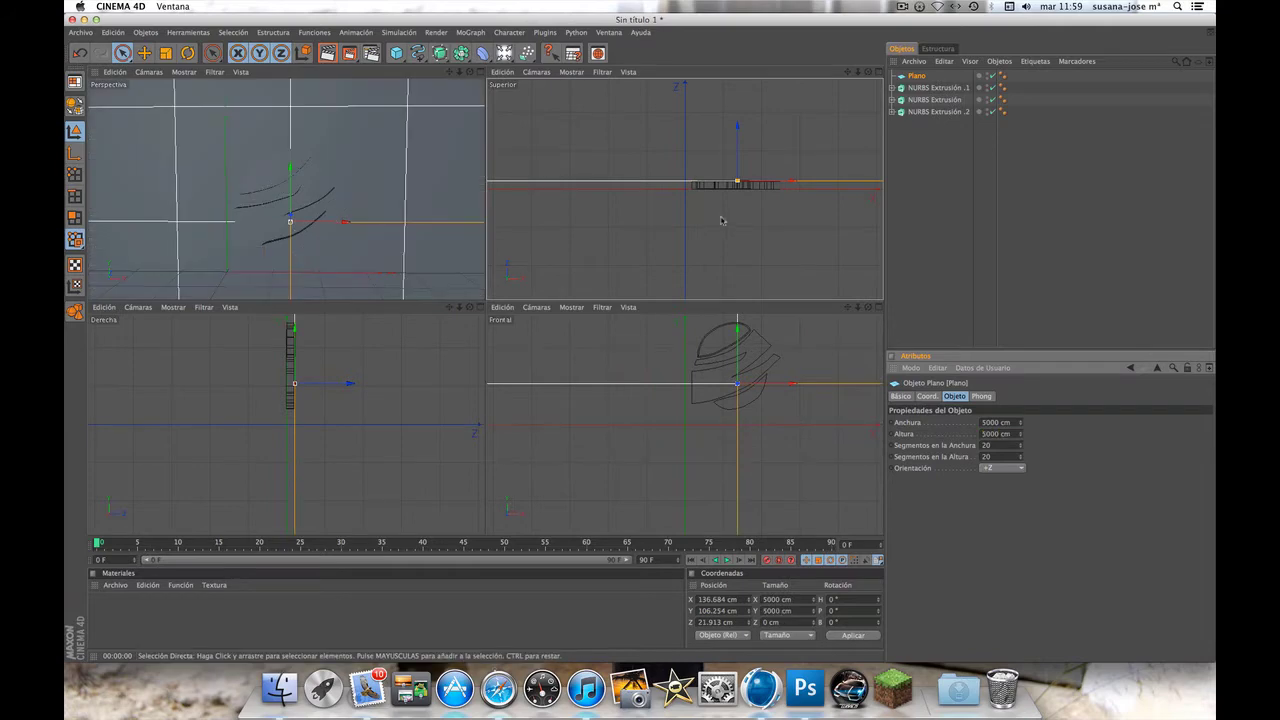
key("F1")
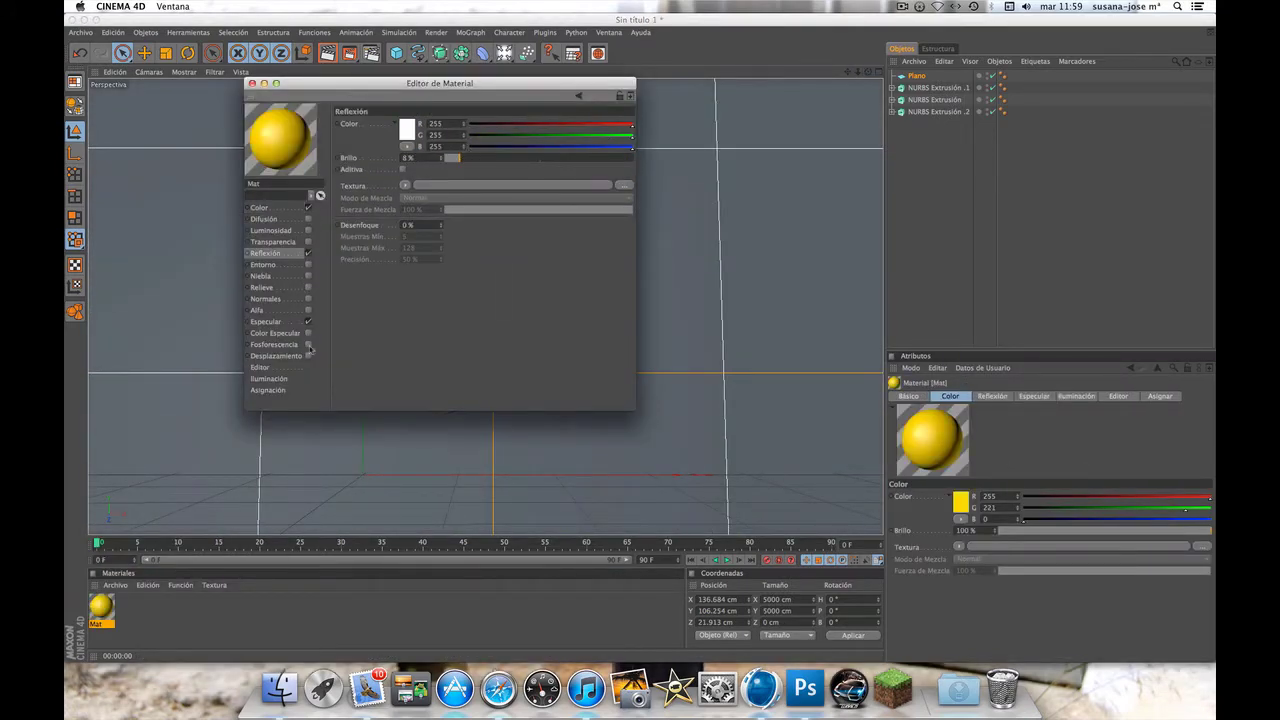
left_click(308, 344)
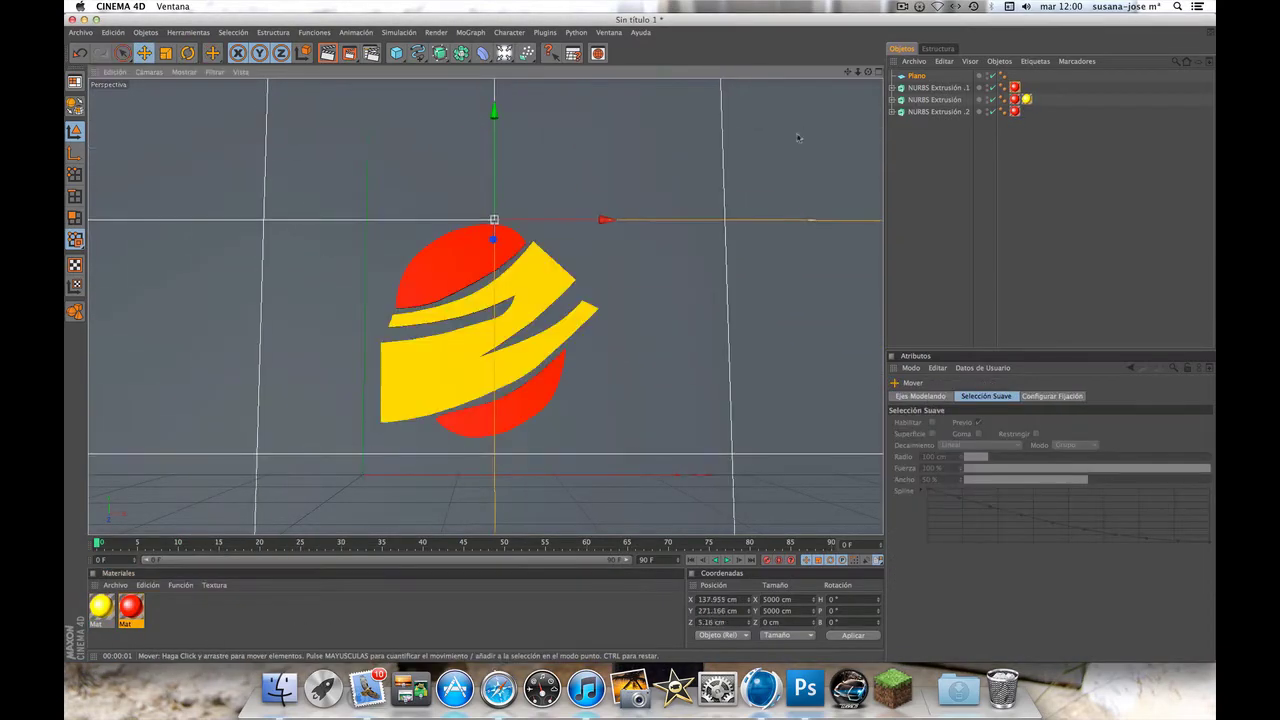
left_click(116, 585)
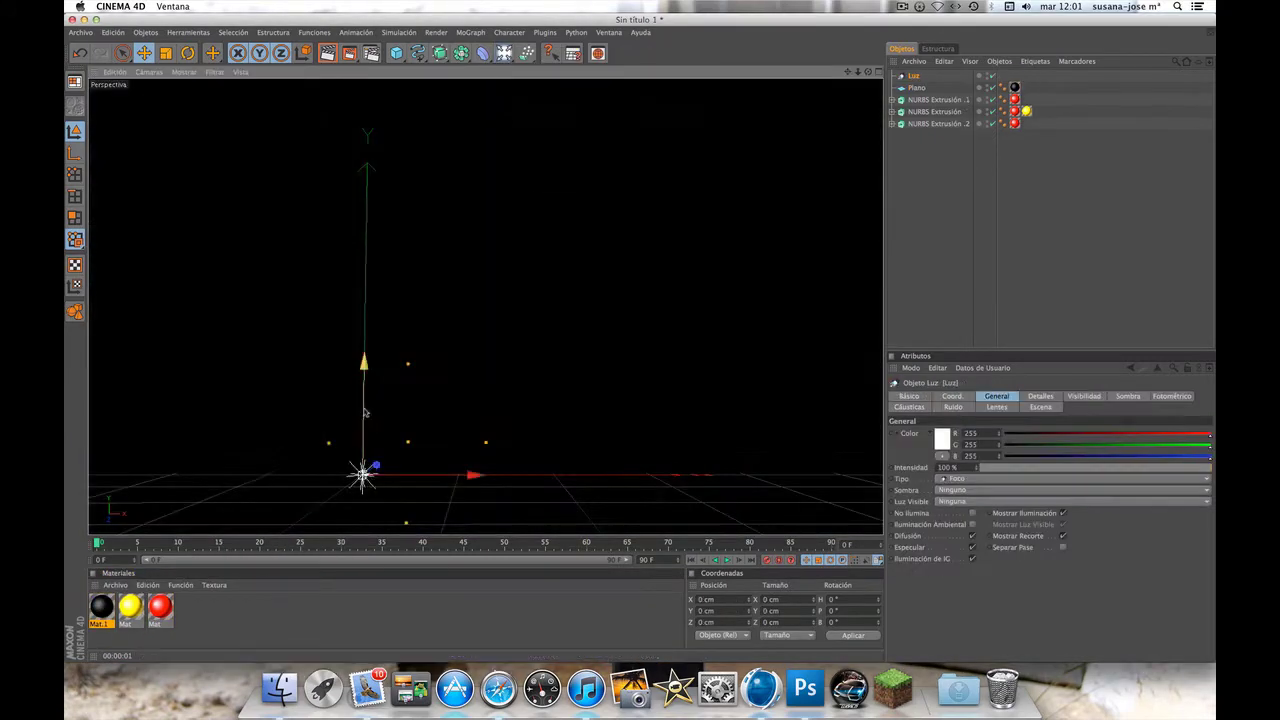
Give the spotlight a Target tag aimed at the middle logo extrusion
left_click(878, 72)
right_click(930, 88)
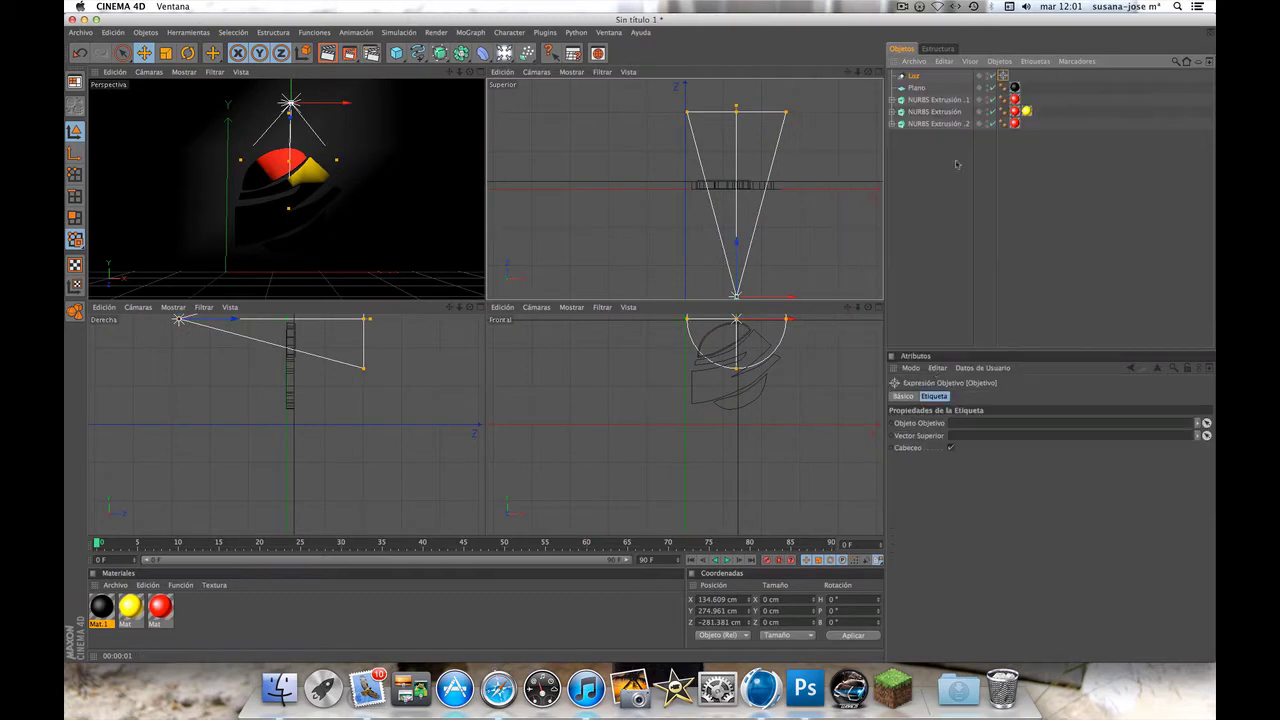
left_click(930, 112)
left_click(1003, 75)
left_click_drag(935, 112, 1040, 423)
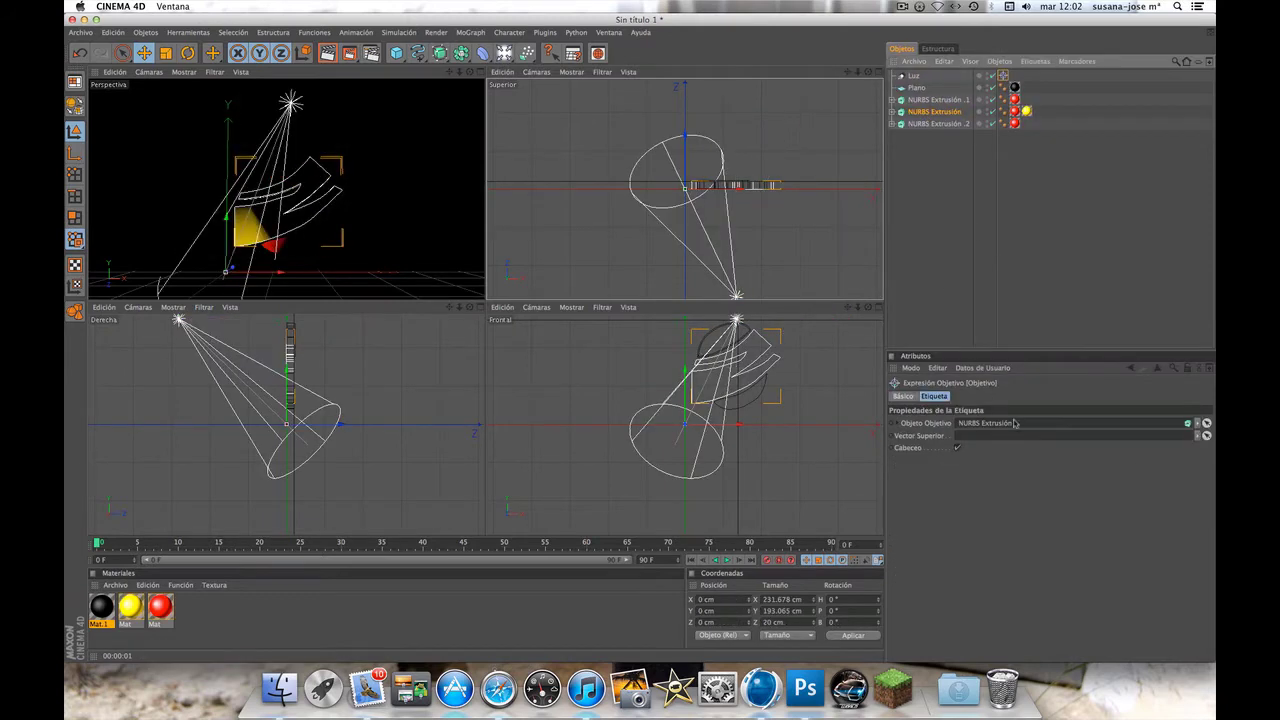
left_click(903, 396)
left_click(940, 150)
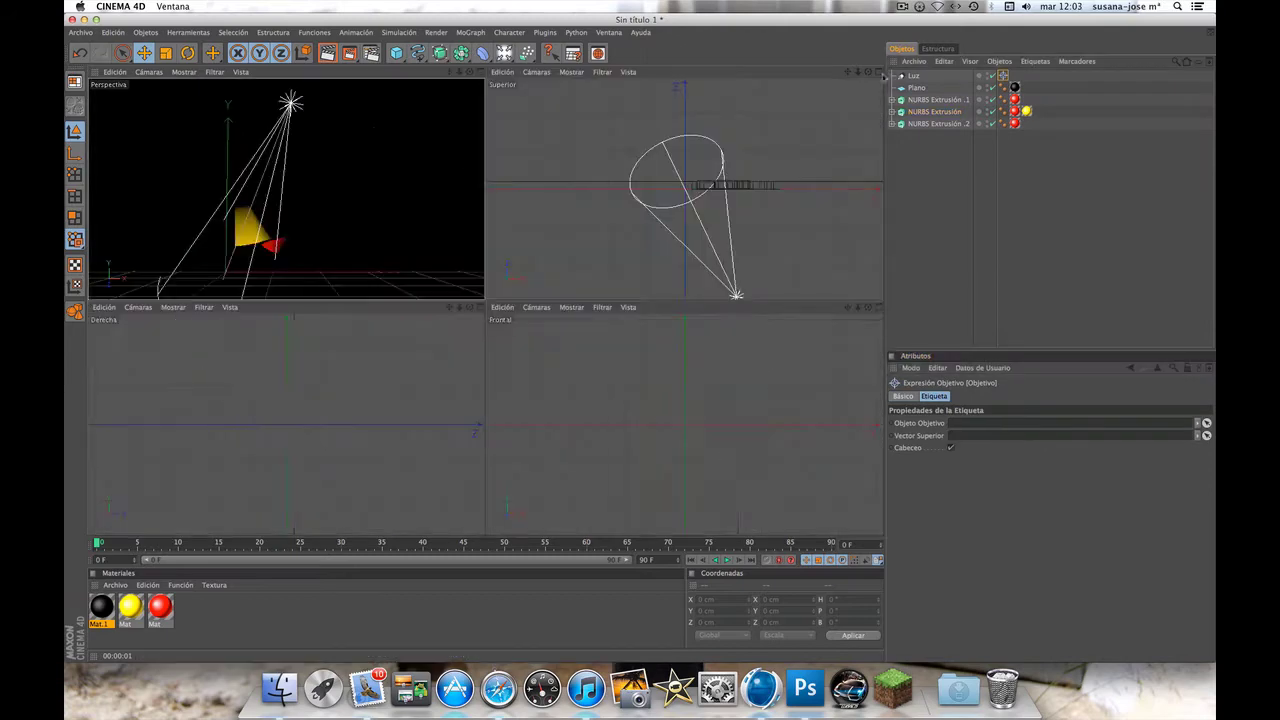
left_click(1050, 200)
Tilt the spotlight down toward the logo and render a preview
left_click(858, 72)
left_click(913, 75)
left_click(858, 72)
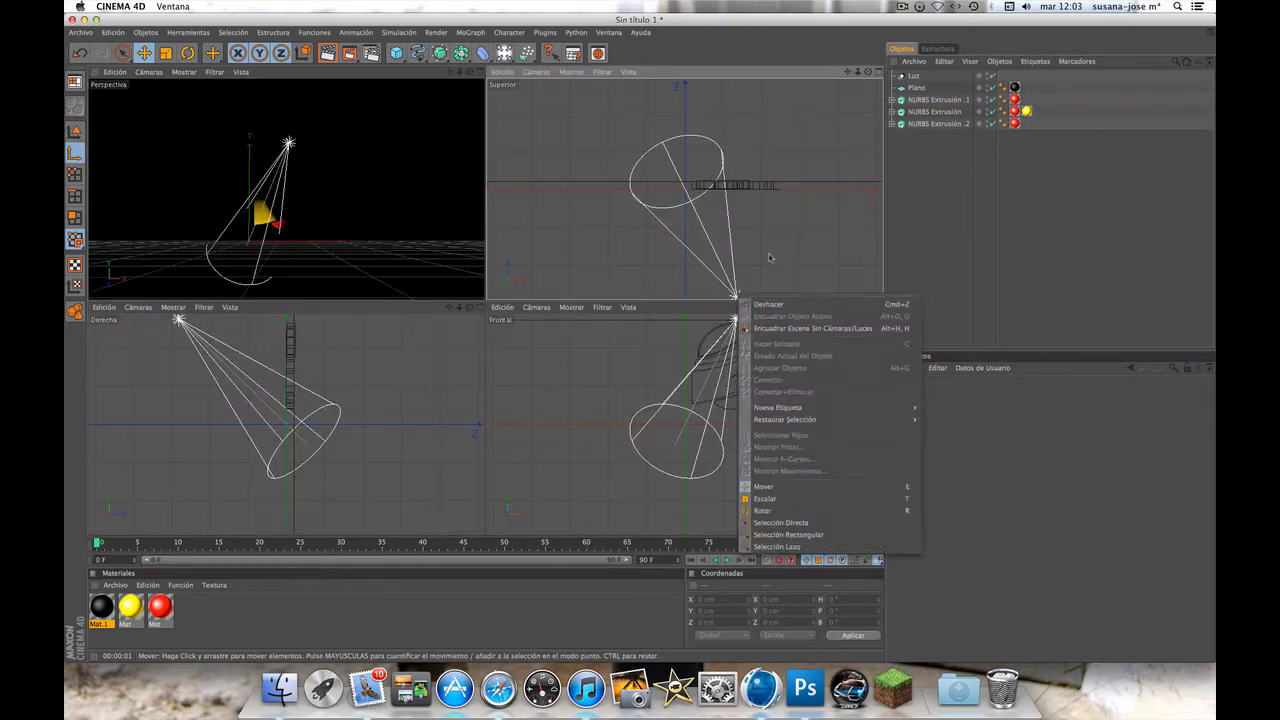
key("r")
left_click_drag(700, 200, 706, 232)
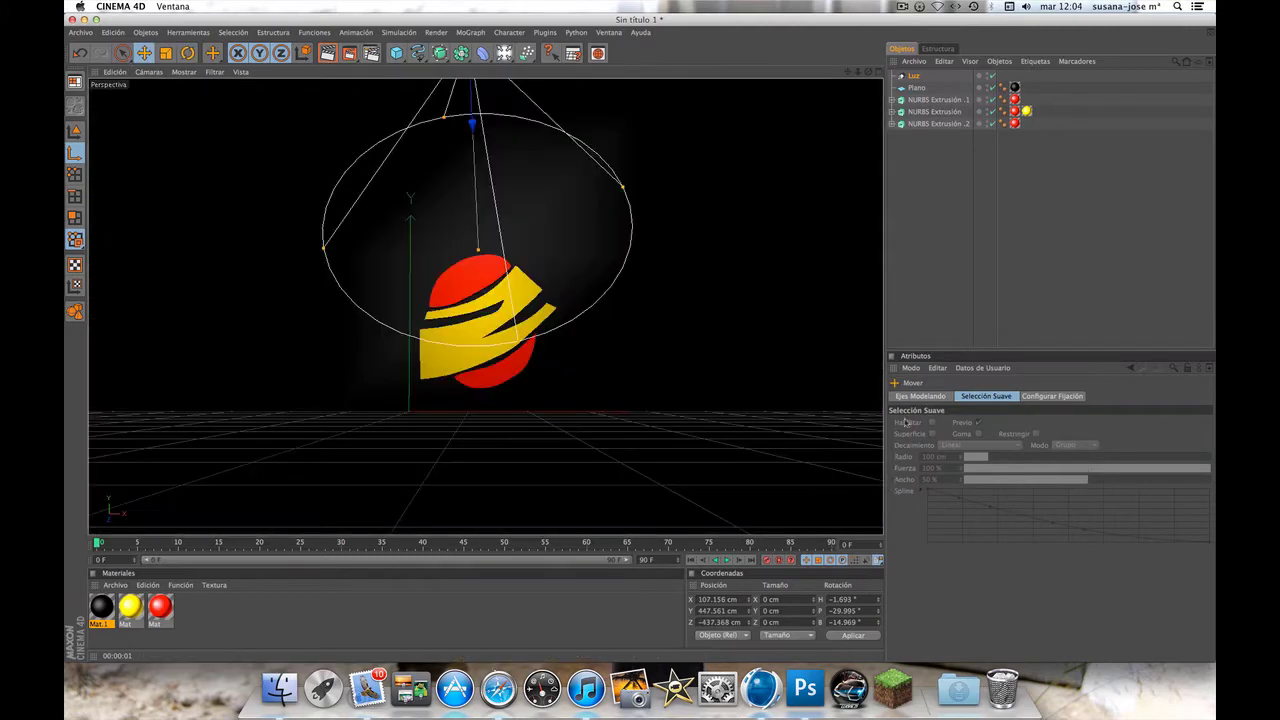
left_click(328, 54)
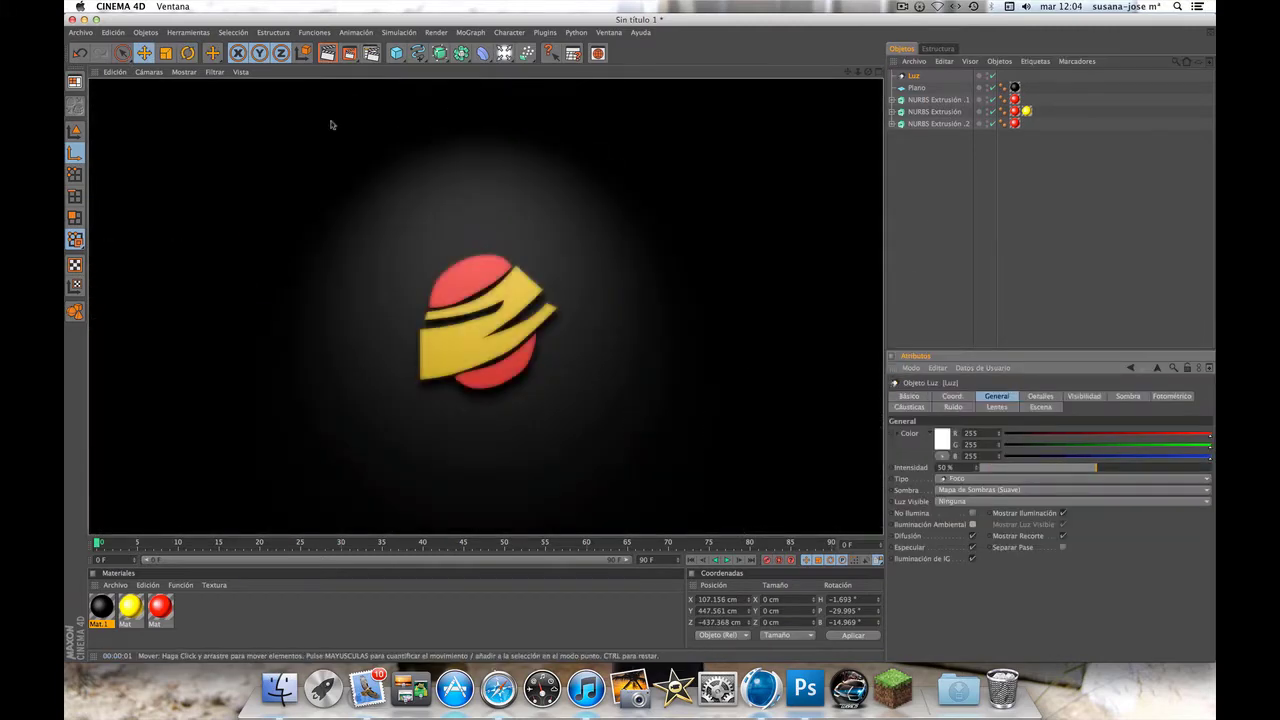
left_click(418, 53)
Add an arc spline laid flat on the XZ plane, then rotate and move it
left_click(638, 107)
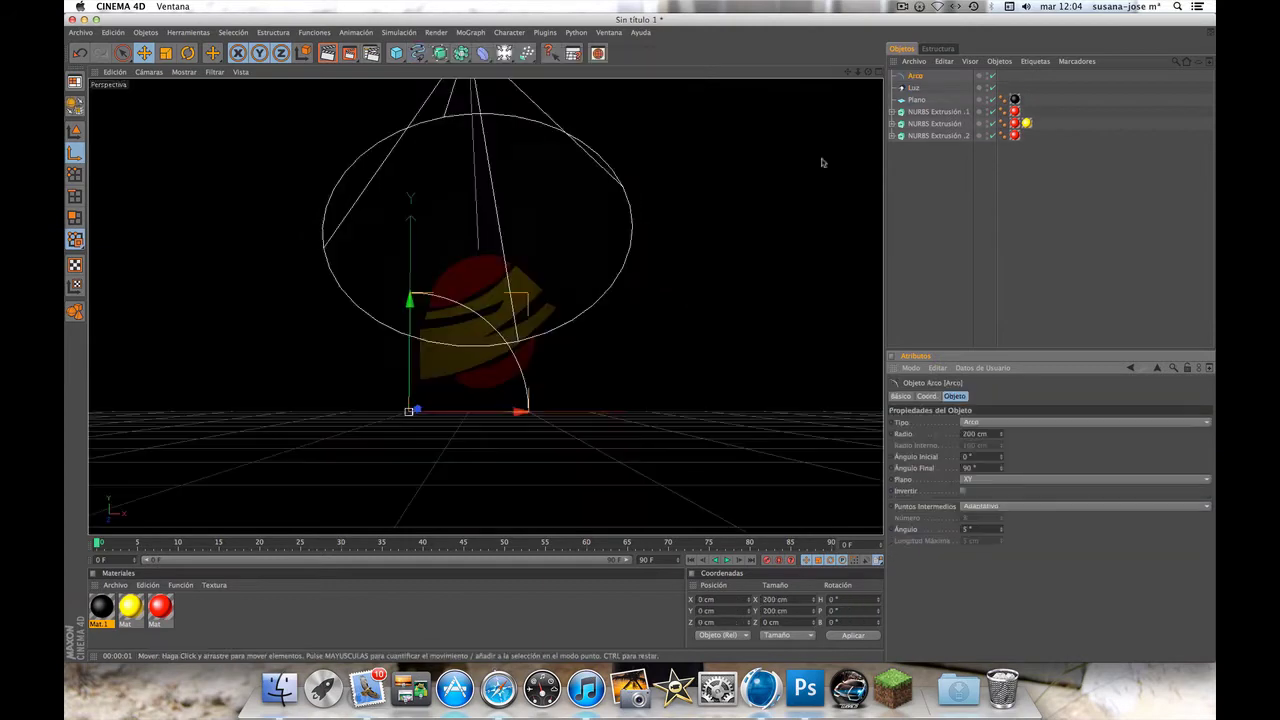
left_click(1085, 479)
left_click(1085, 503)
key("F5")
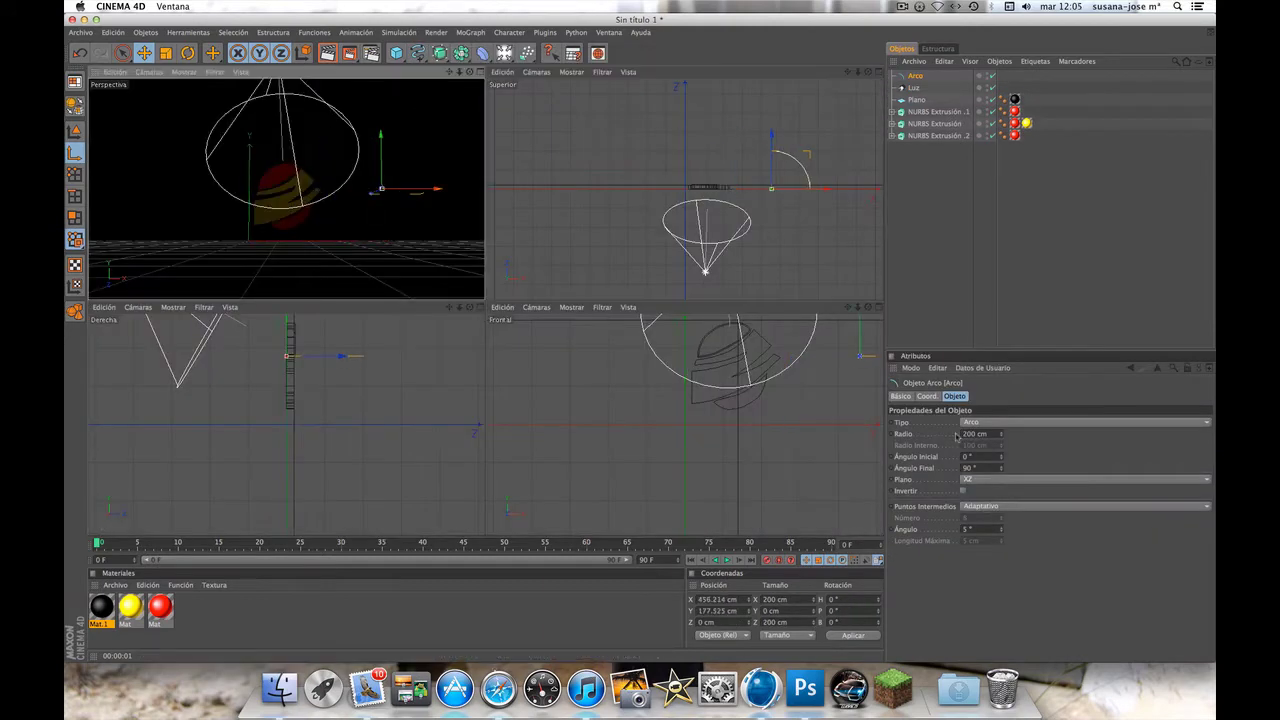
left_click(188, 53)
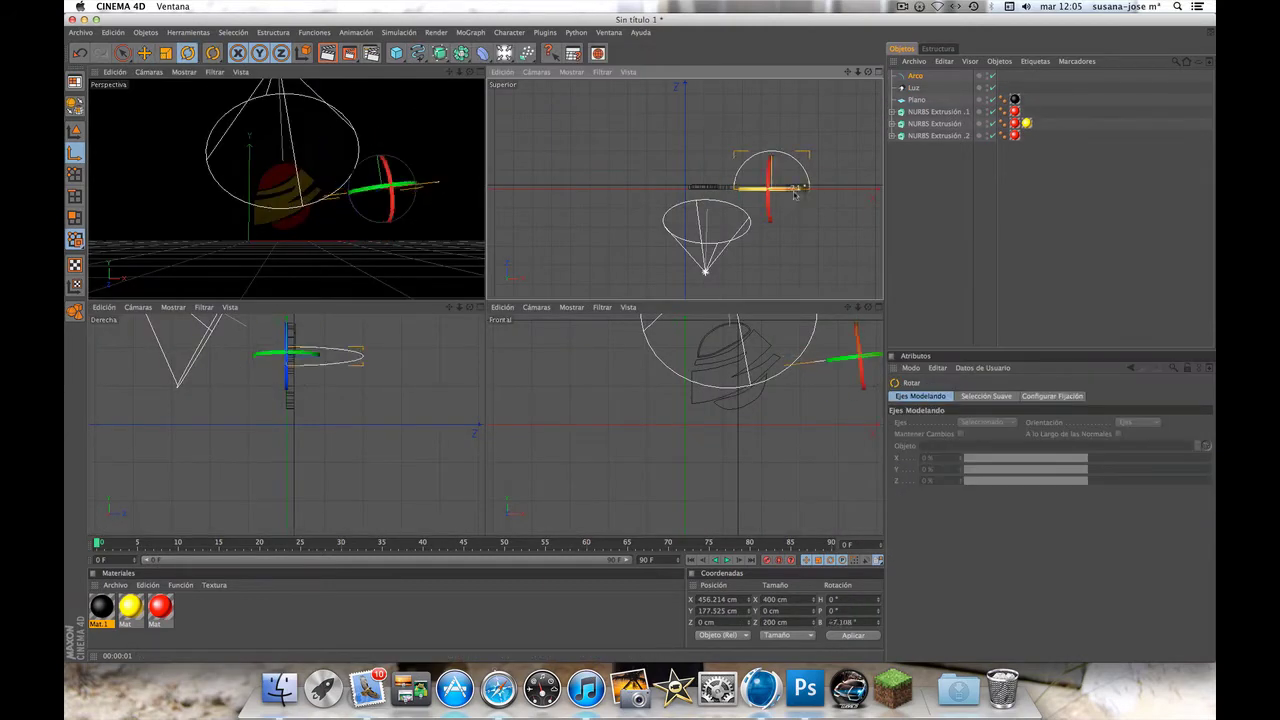
key("e")
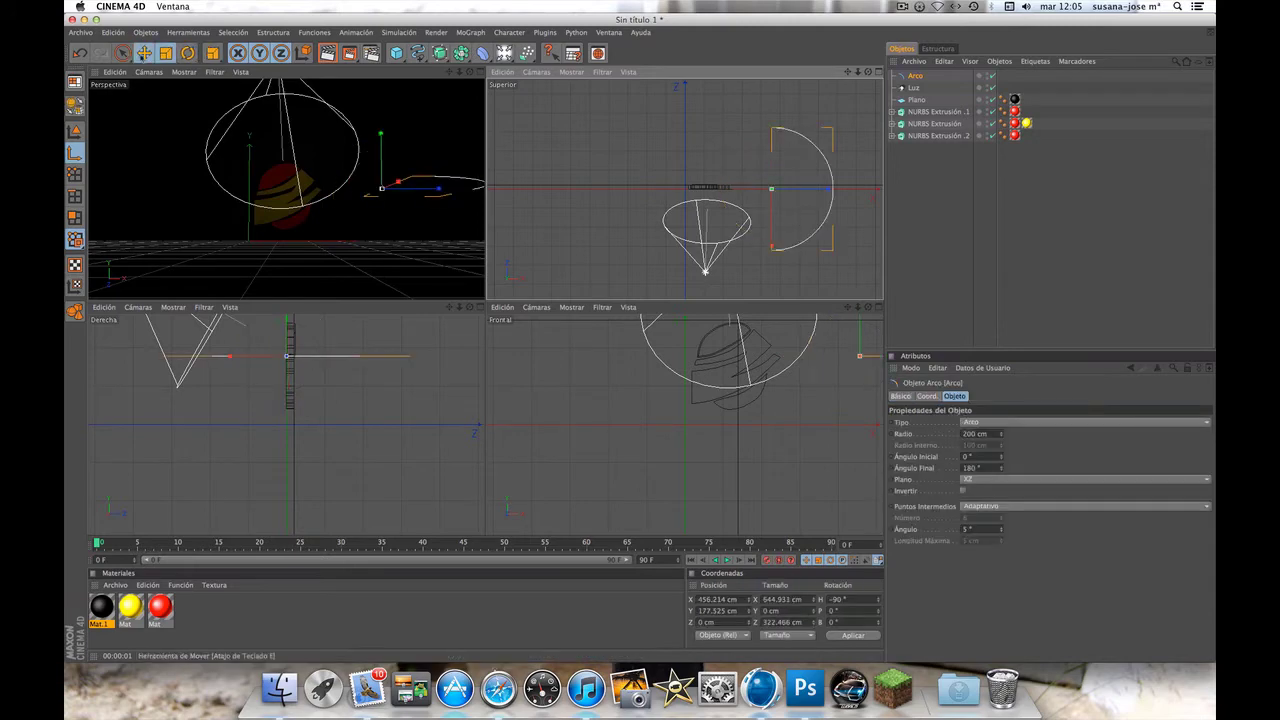
Add a Target Camera whose target is the middle extrusion, NURBS Extrusión
left_click(495, 53)
left_click(540, 86)
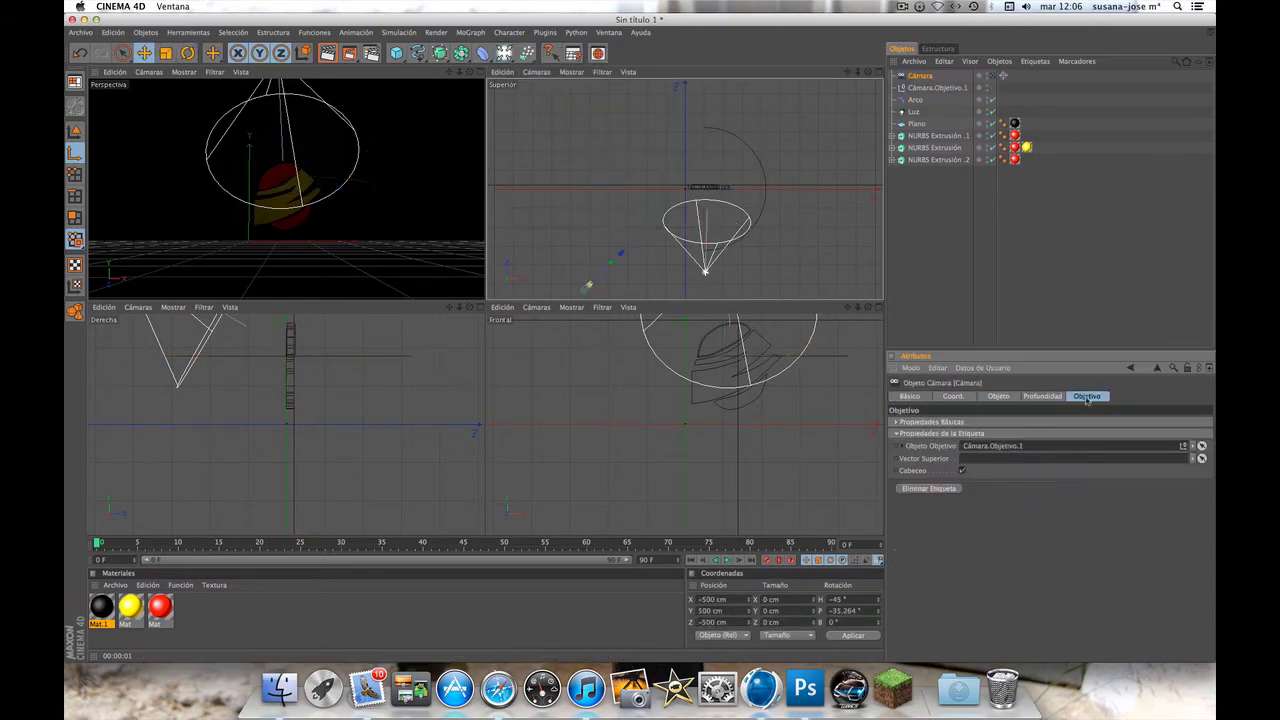
left_click(1003, 76)
left_click_drag(935, 147, 1000, 423)
key("F1")
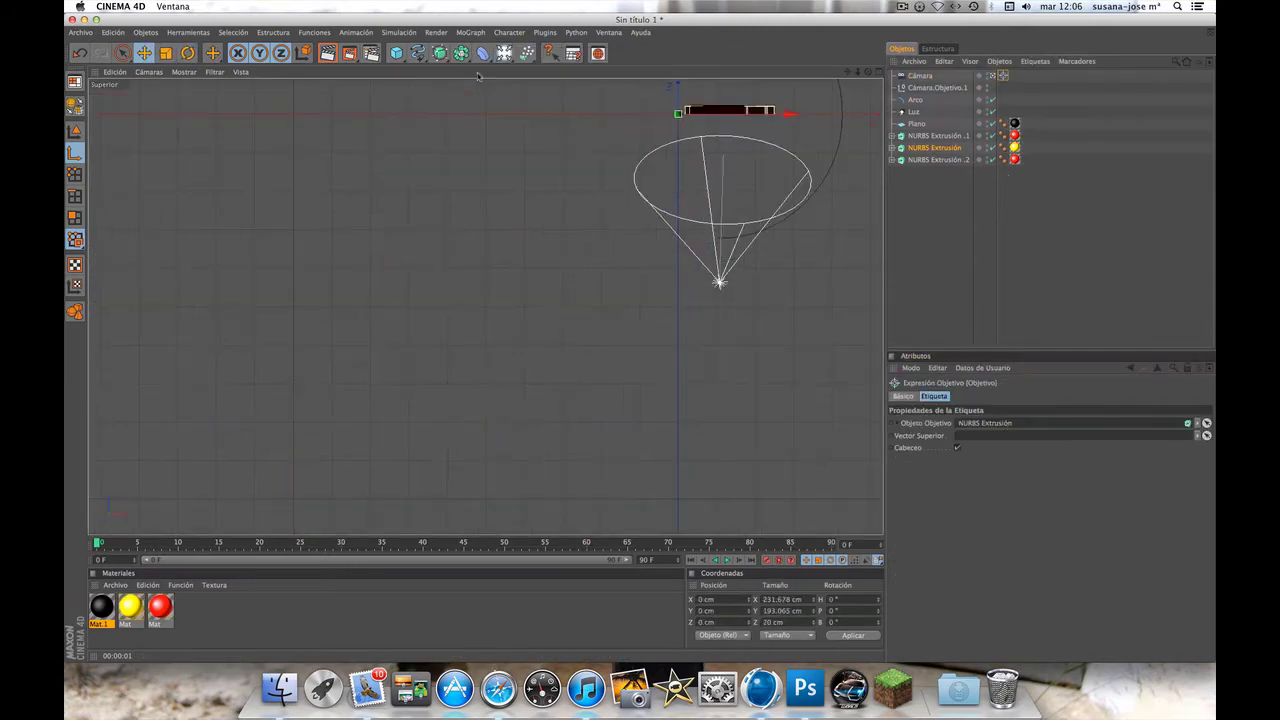
left_click(930, 76)
key("F5")
right_click(936, 78)
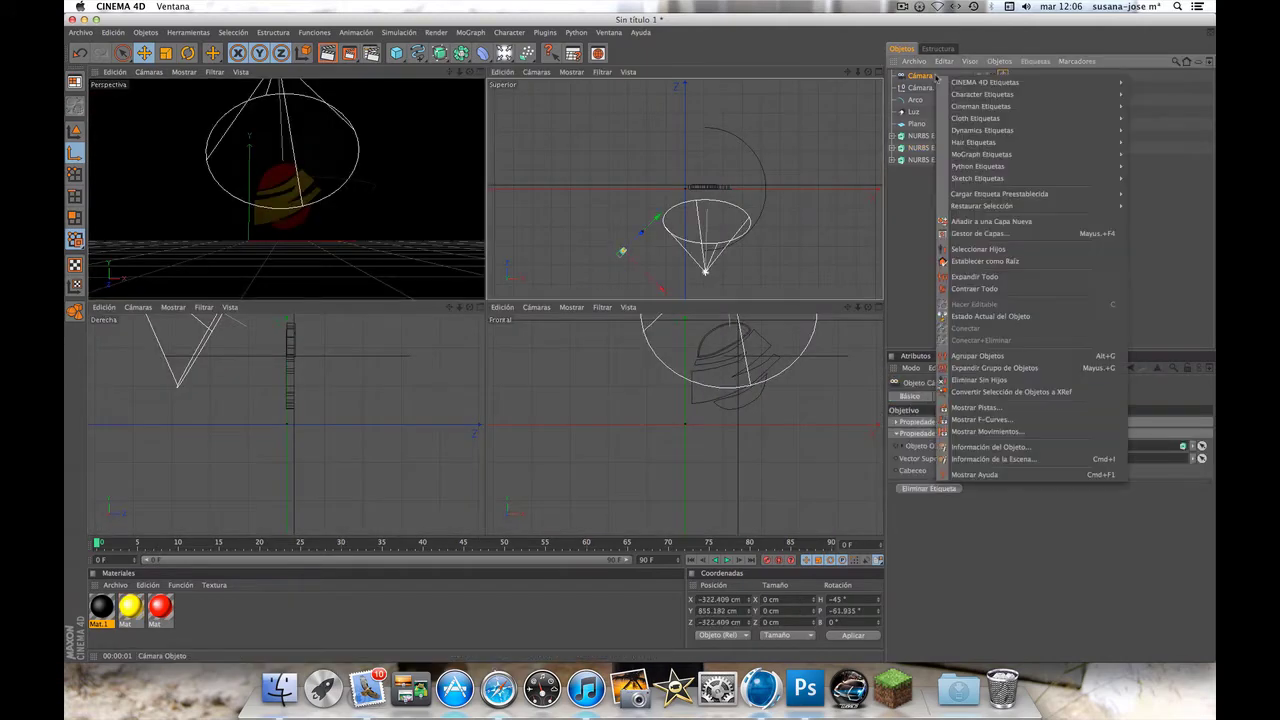
key("Escape")
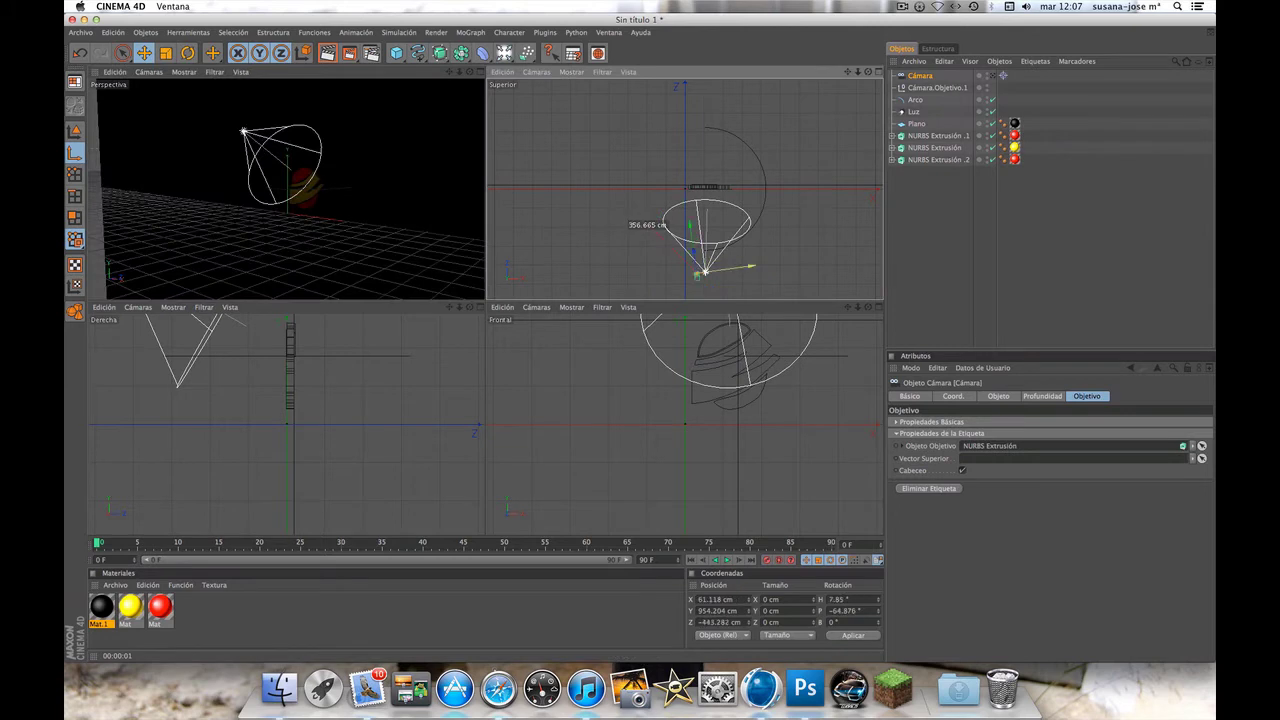
left_click(936, 88)
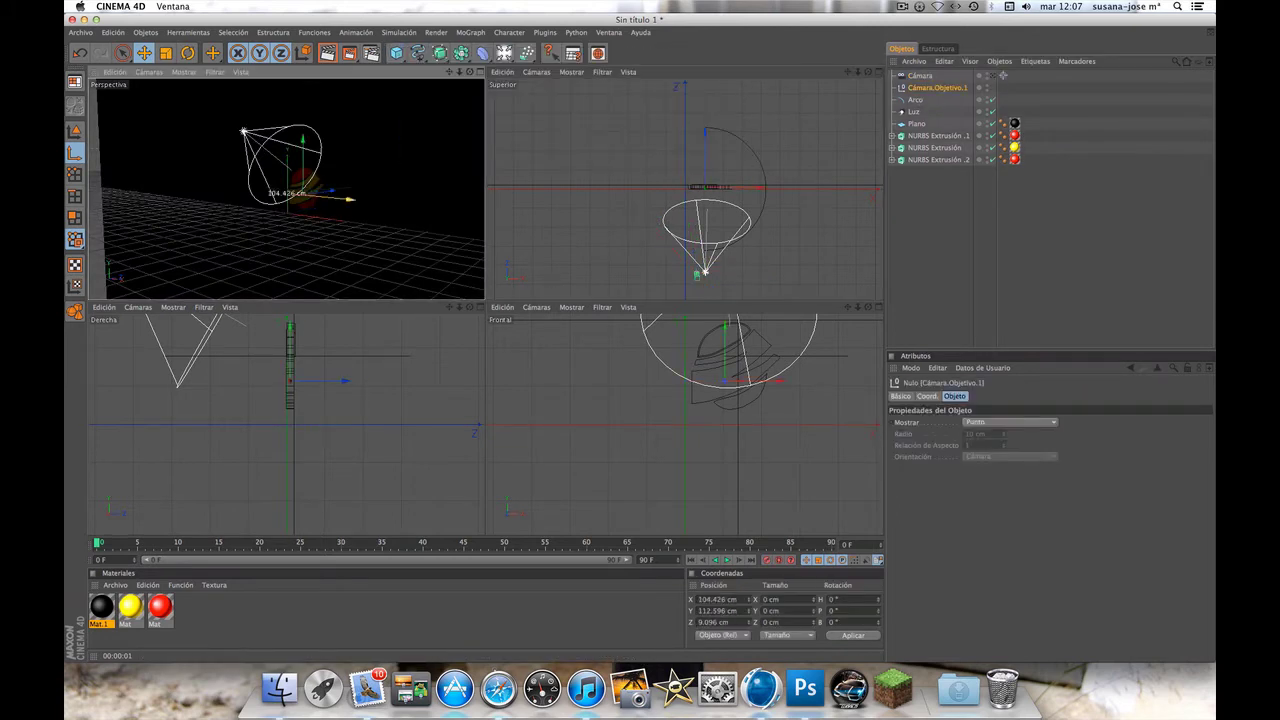
left_click(920, 76)
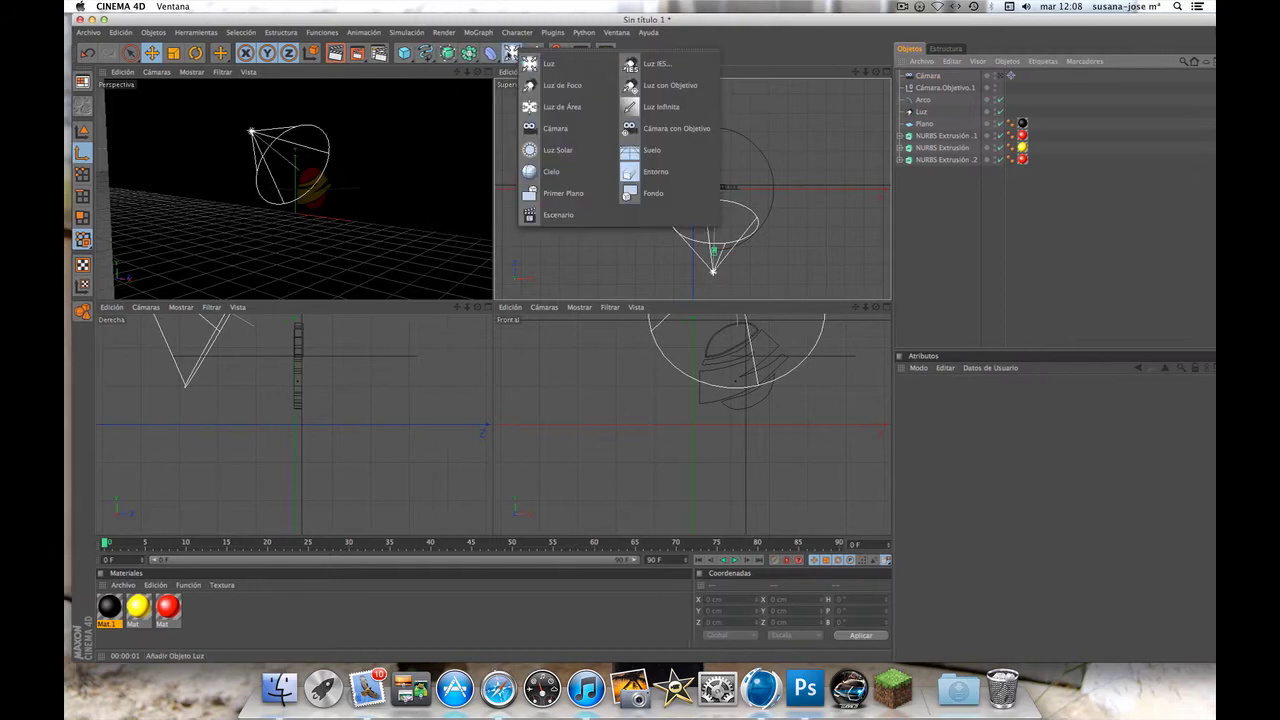
Add an Align to Spline tag so the camera follows the arc path
right_click(930, 77)
left_click(862, 98)
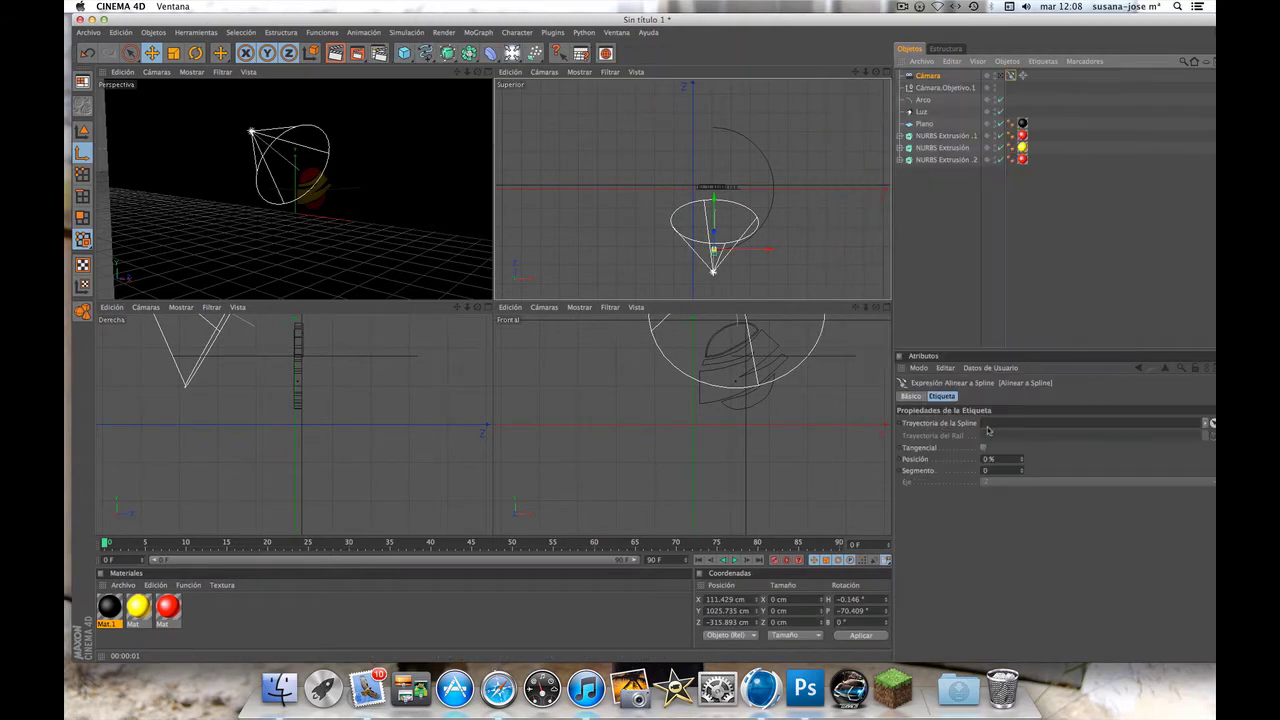
left_click(922, 397)
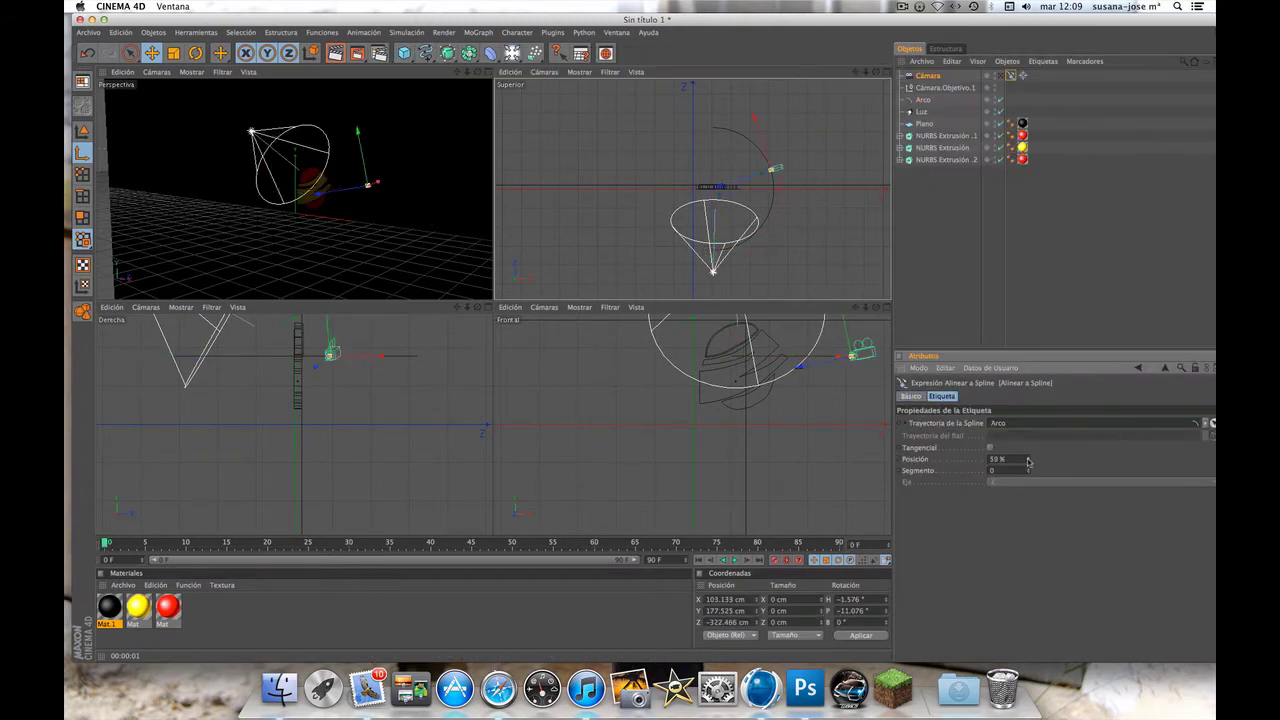
left_click_drag(1028, 461, 1028, 462)
key("F1")
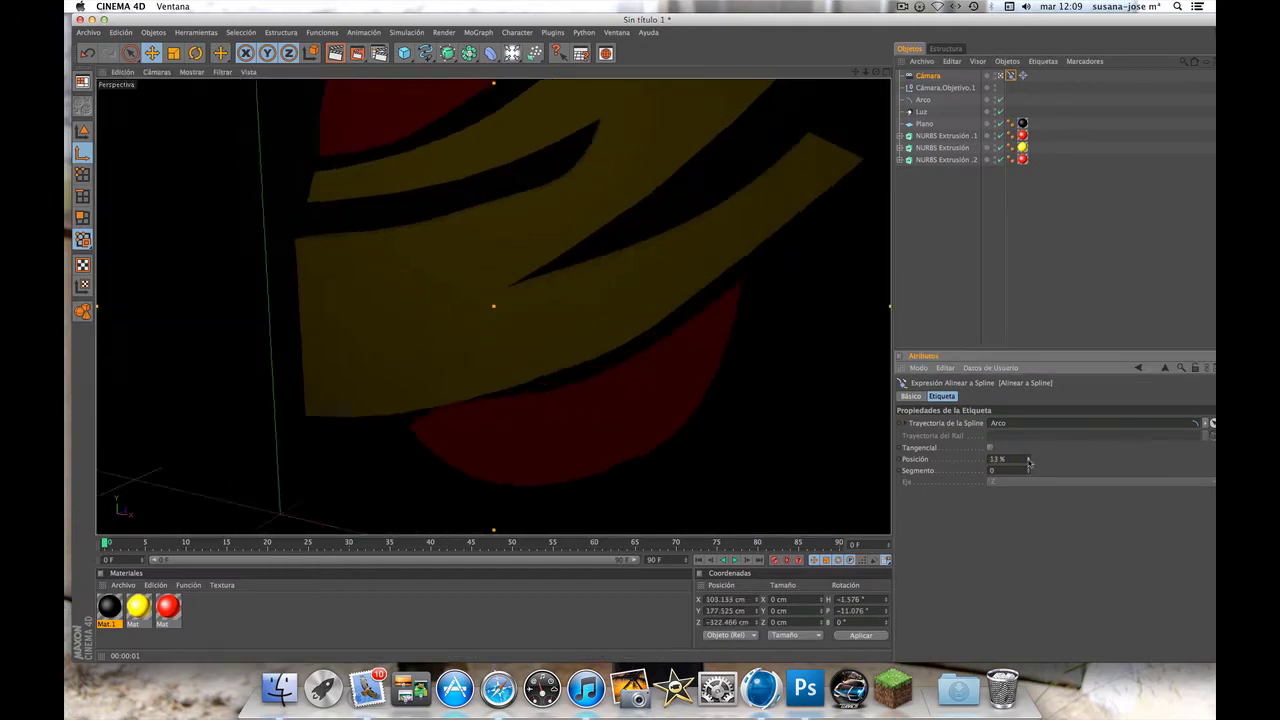
key("F5")
Slide the camera's spline position along the arc over 200 frames and play it back
left_click(922, 99)
key("t")
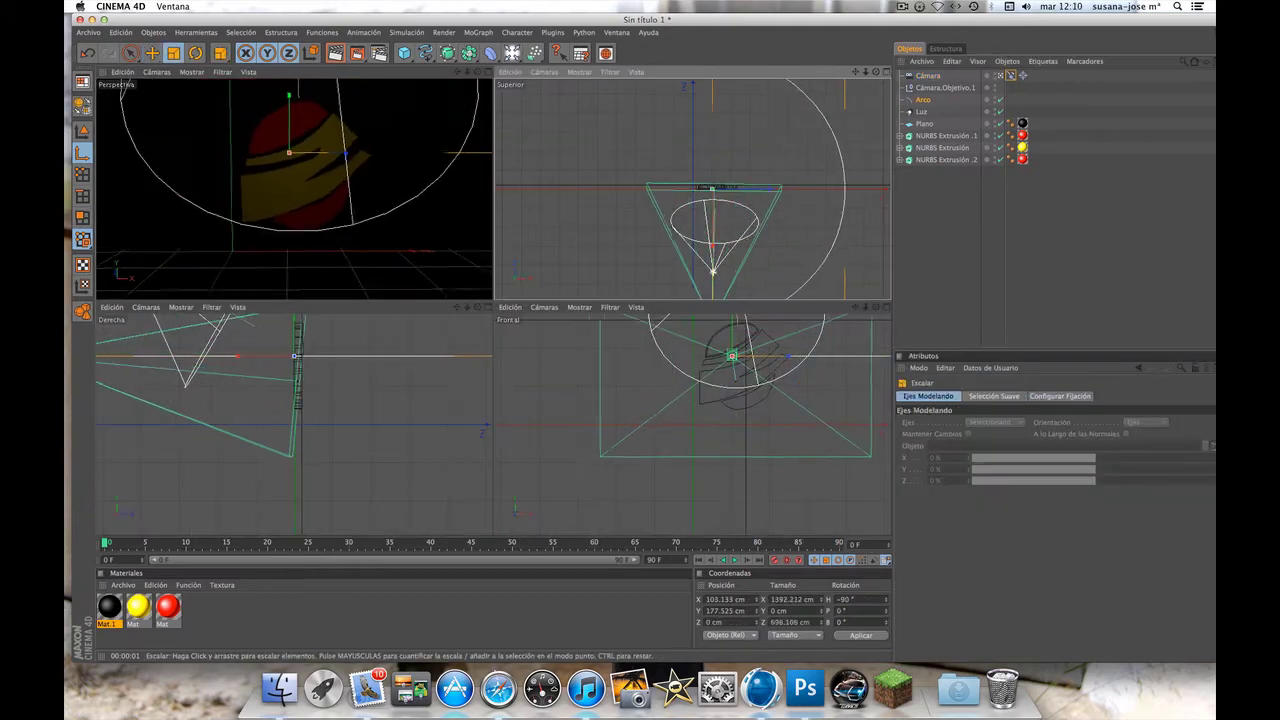
key("F1")
left_click(1011, 75)
left_click_drag(1028, 462, 820, 457)
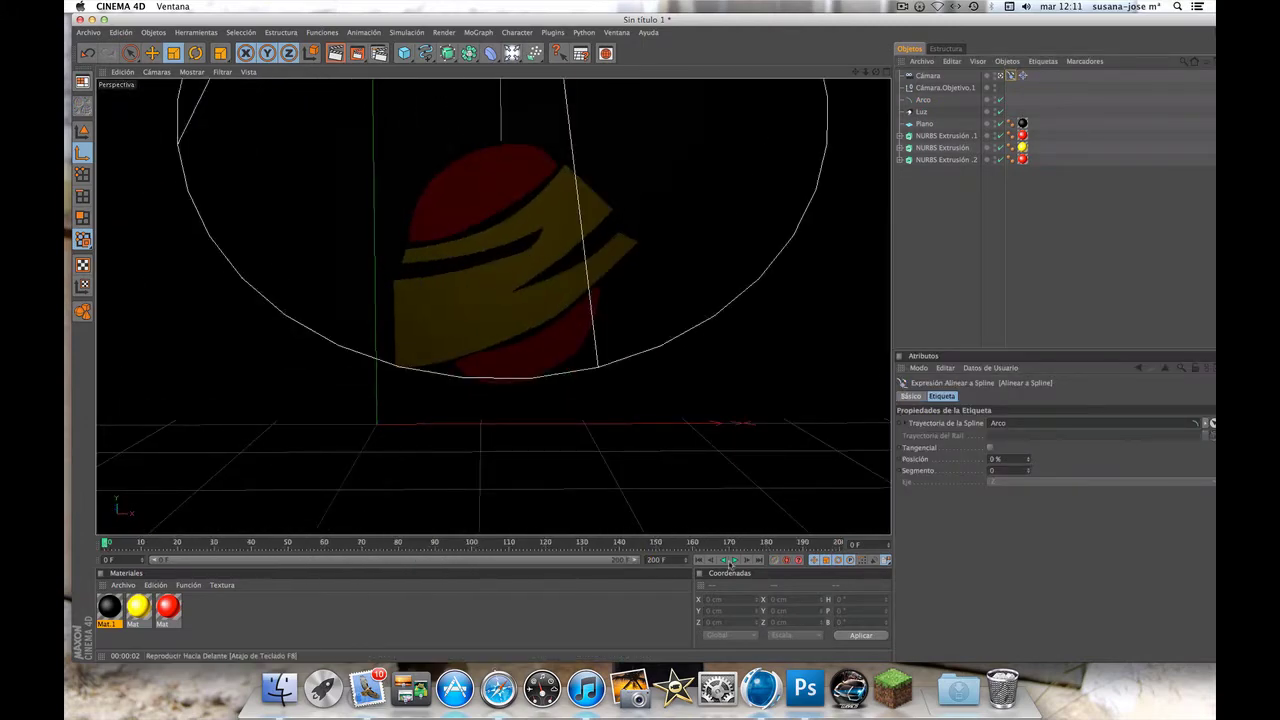
left_click(927, 75)
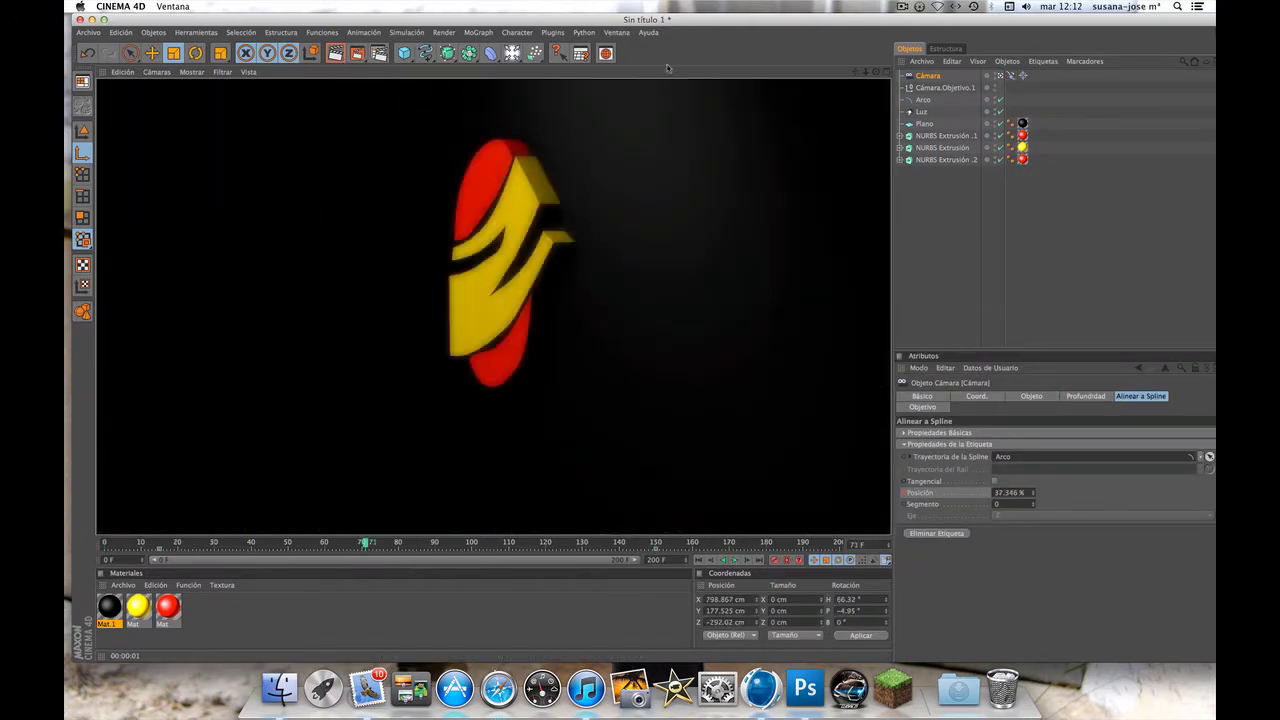
left_click(999, 75)
left_click_drag(876, 72, 887, 93)
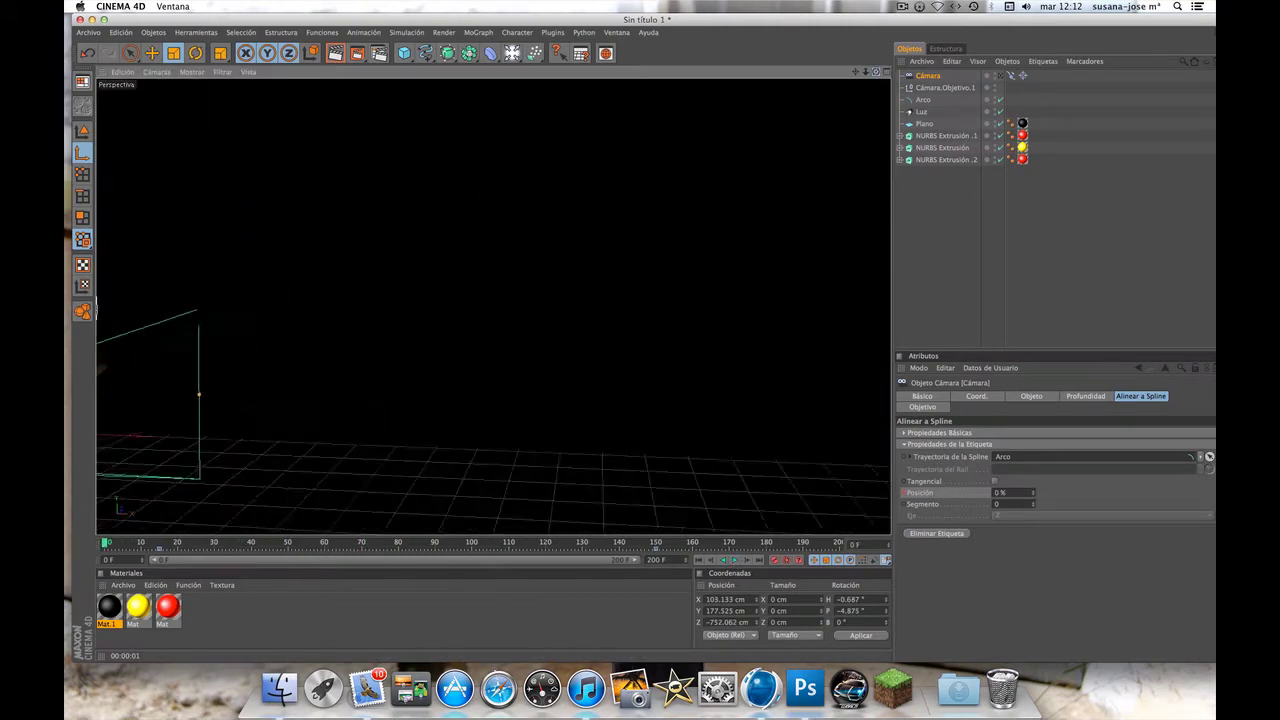
Create a 'PREDATOR 862' text object
left_click(945, 87)
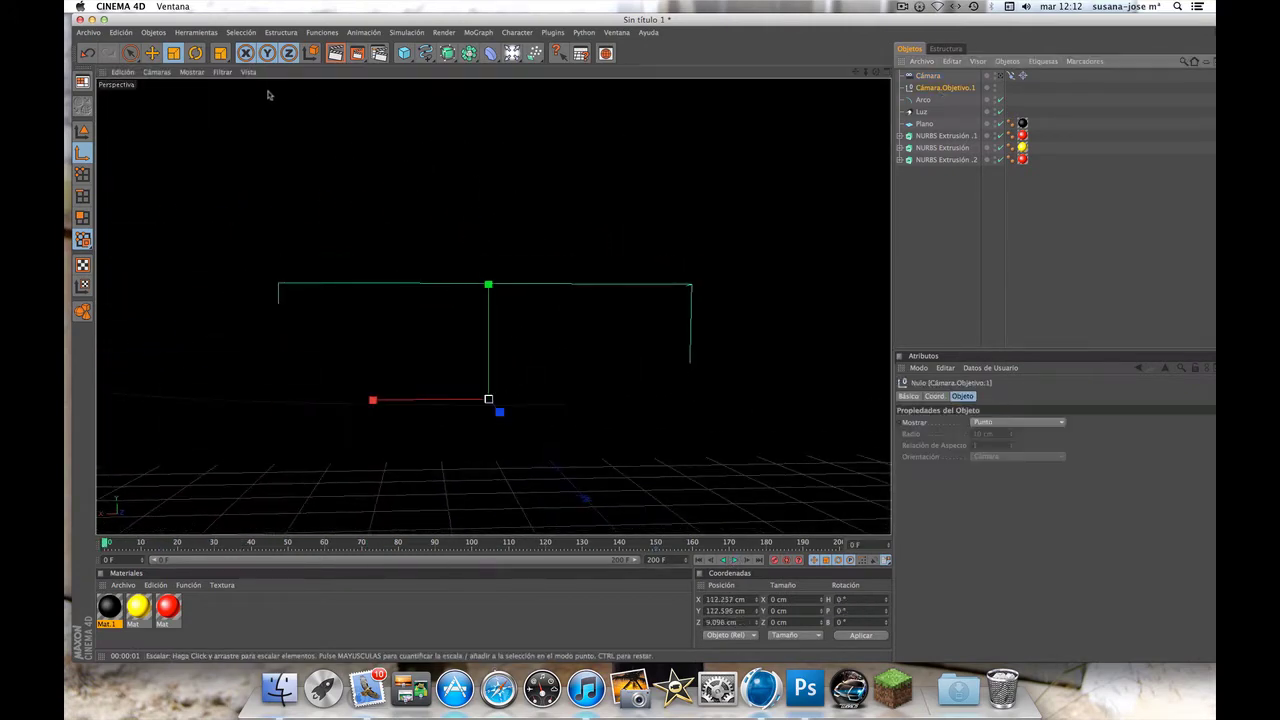
left_click(425, 53)
left_click(469, 53)
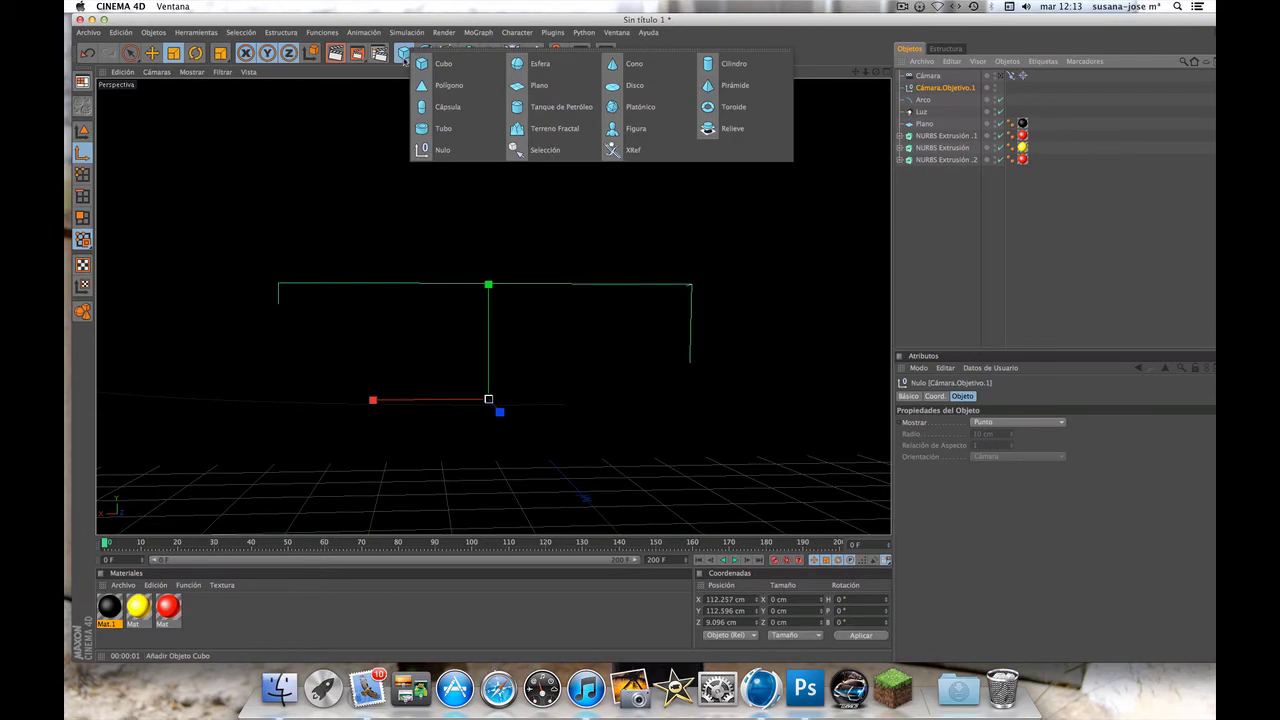
left_click(466, 56)
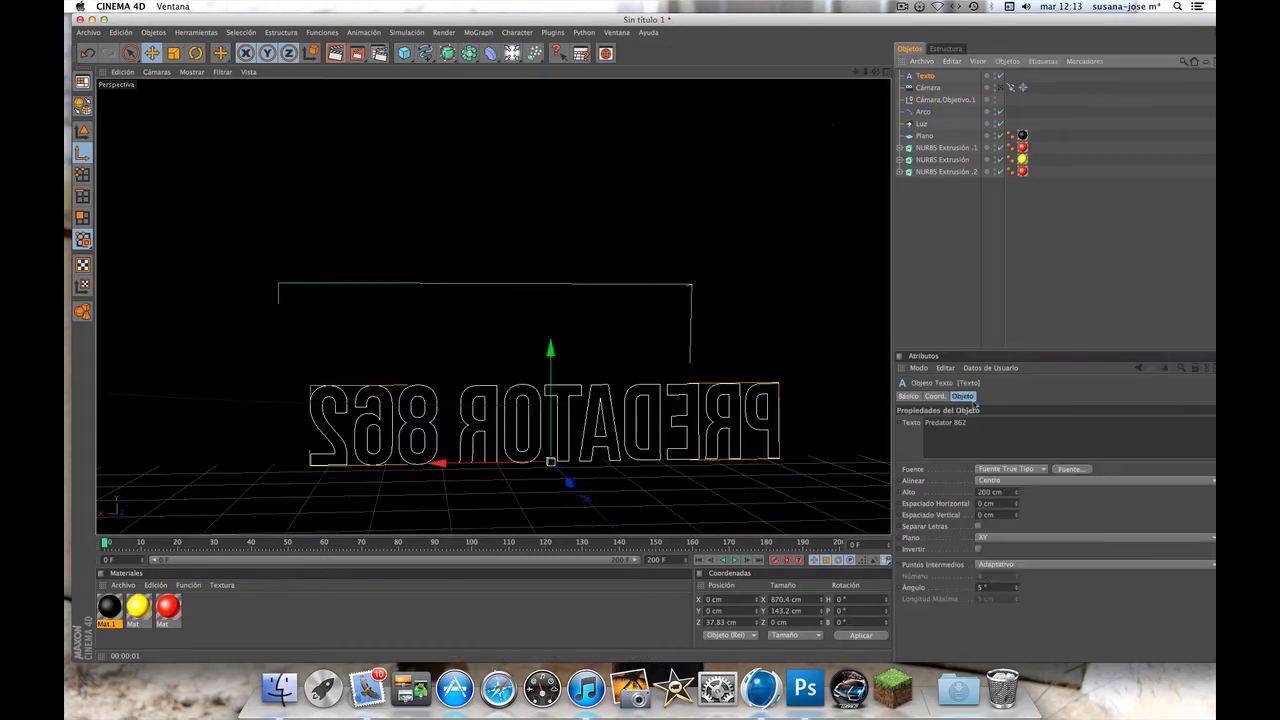
scroll(1095, 537, "up", 1)
scroll(1095, 537, "down", 2)
scroll(1095, 537, "up", 2)
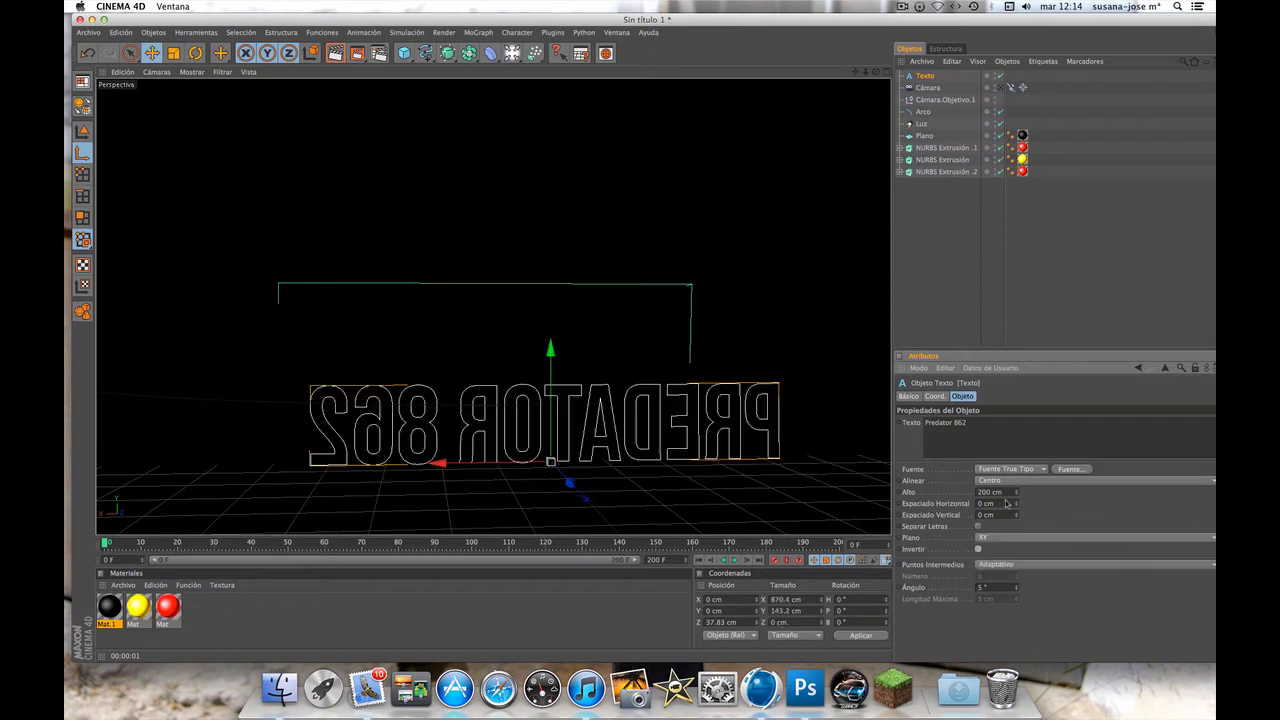
Rotate the text 180° so it reads correctly and raise it above the logo
key("r")
left_click_drag(561, 455, 795, 352)
left_click_drag(675, 335, 690, 330)
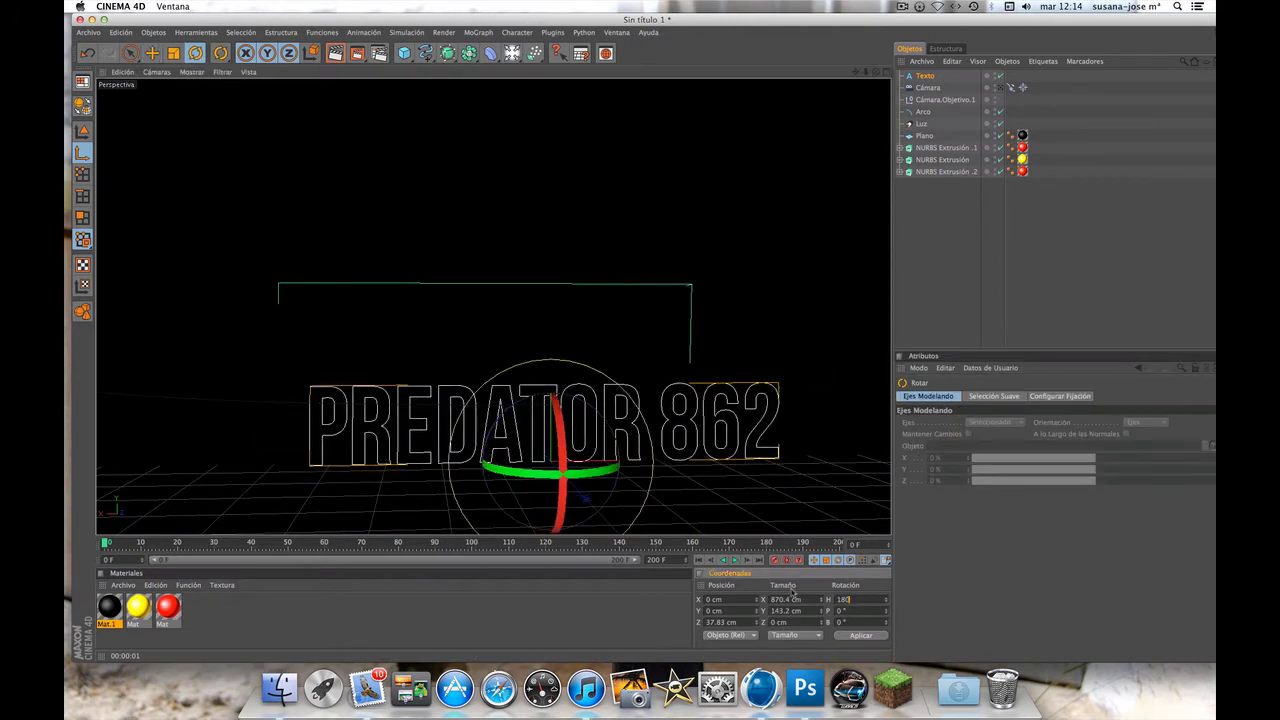
key("e")
left_click_drag(540, 430, 510, 357)
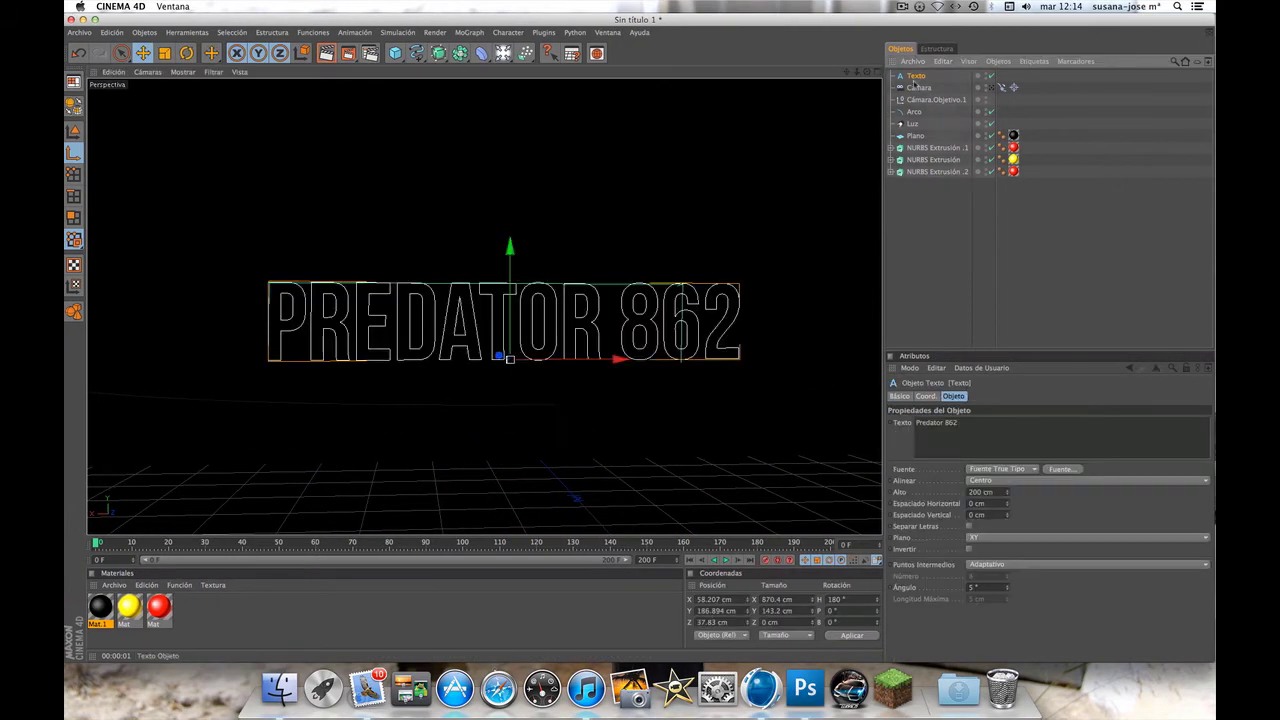
Duplicate an Extrude NURBS and place the text inside the copy
left_click(935, 148)
key("ctrl+c")
key("ctrl+v")
left_click_drag(918, 87, 930, 75)
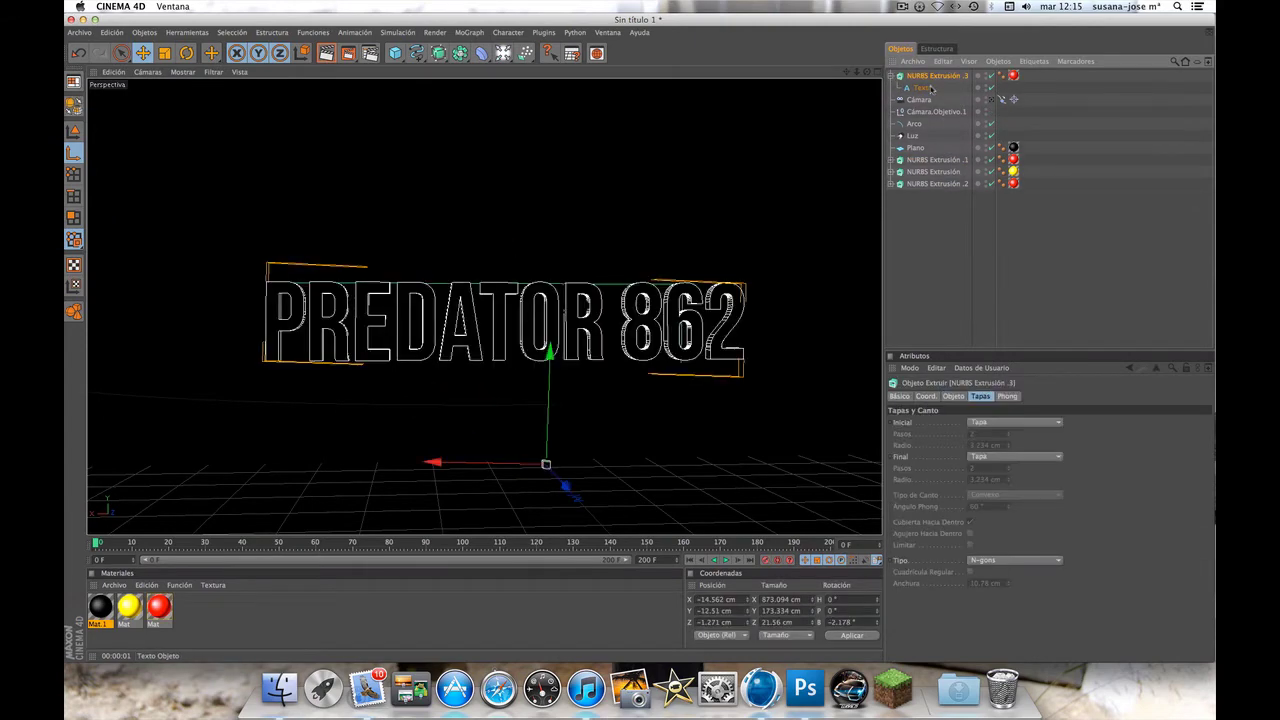
key("F5")
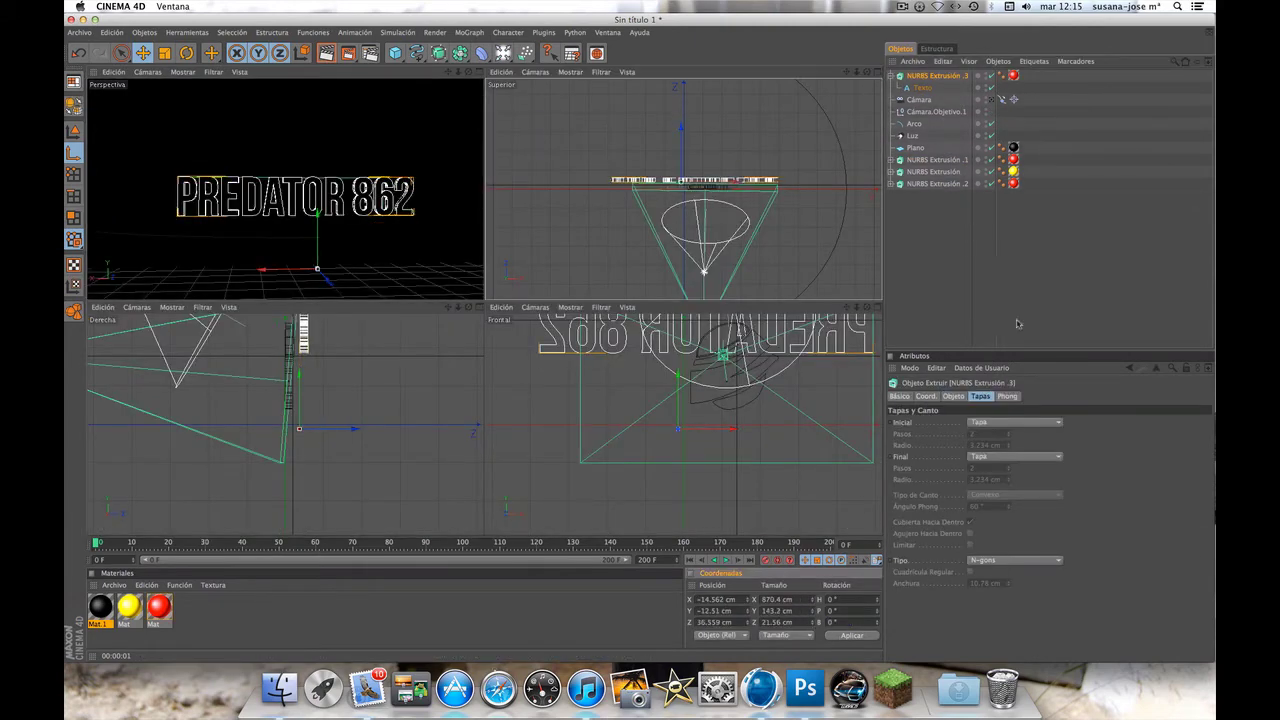
middle_click(806, 314)
middle_click(500, 265)
middle_click(470, 250)
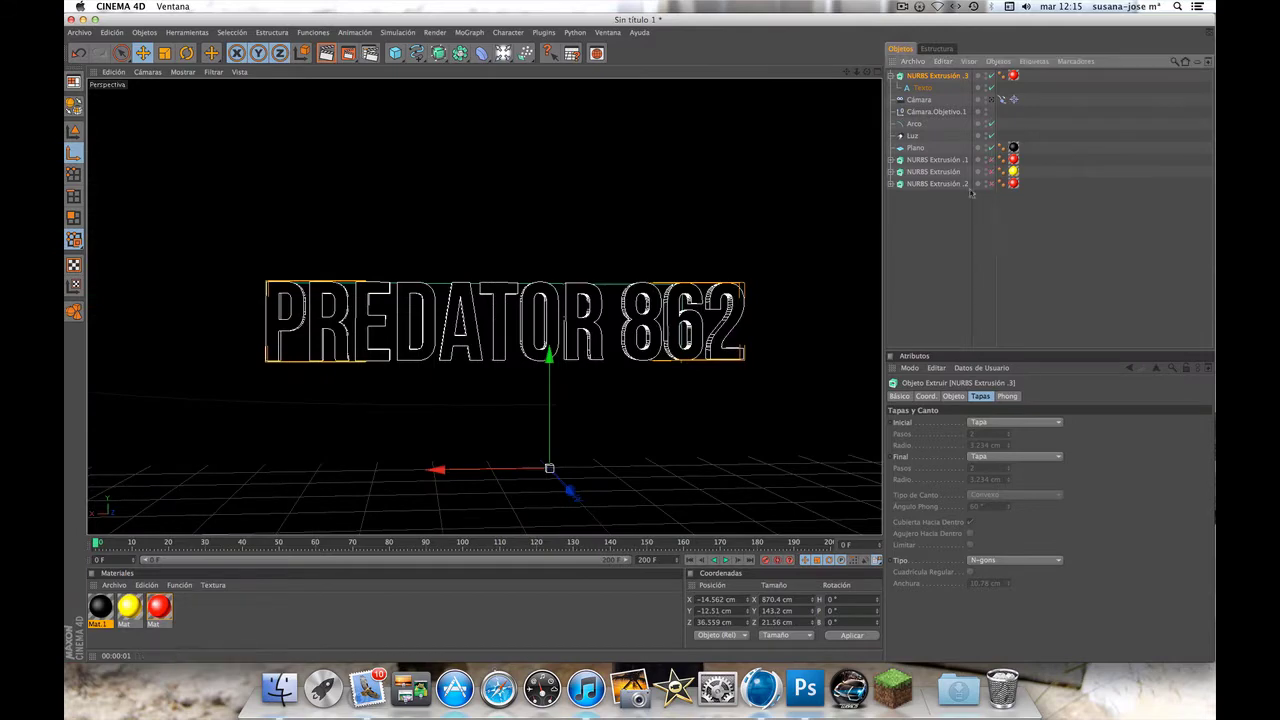
key("F5")
Select NURBS Extrusión .3 and add a new spot light
left_click(892, 172)
left_click(889, 222)
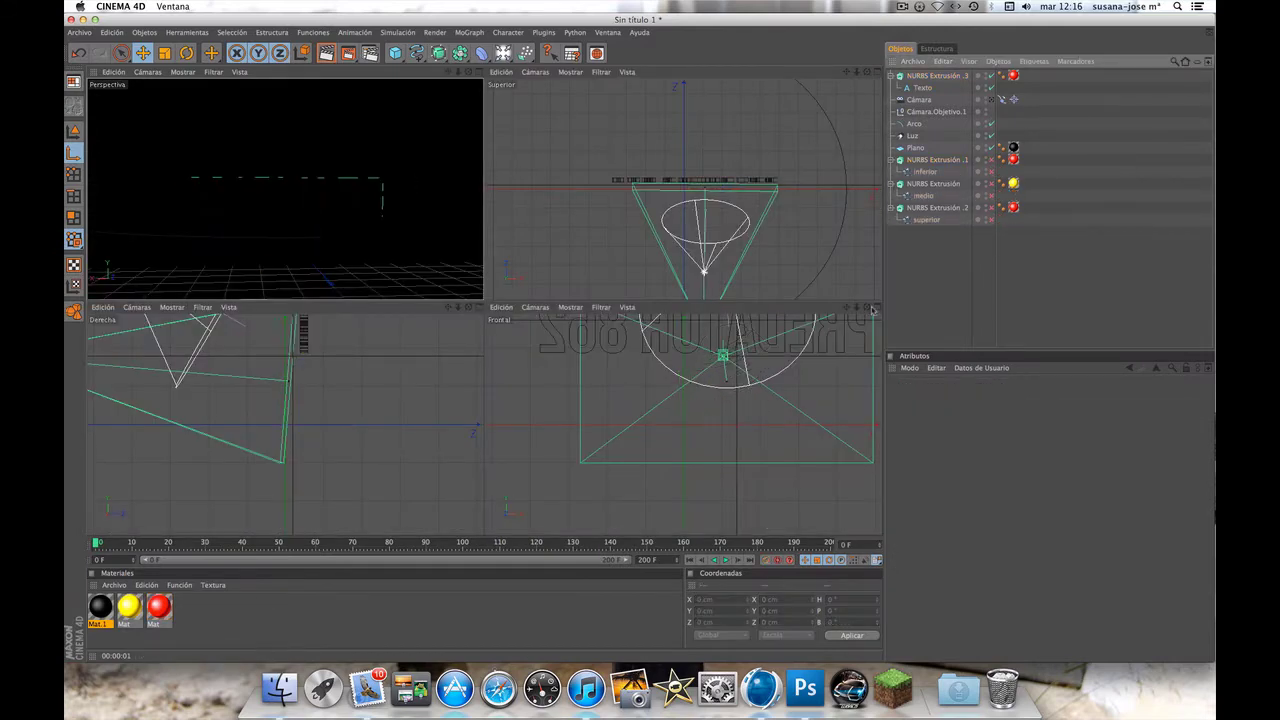
left_click(410, 176)
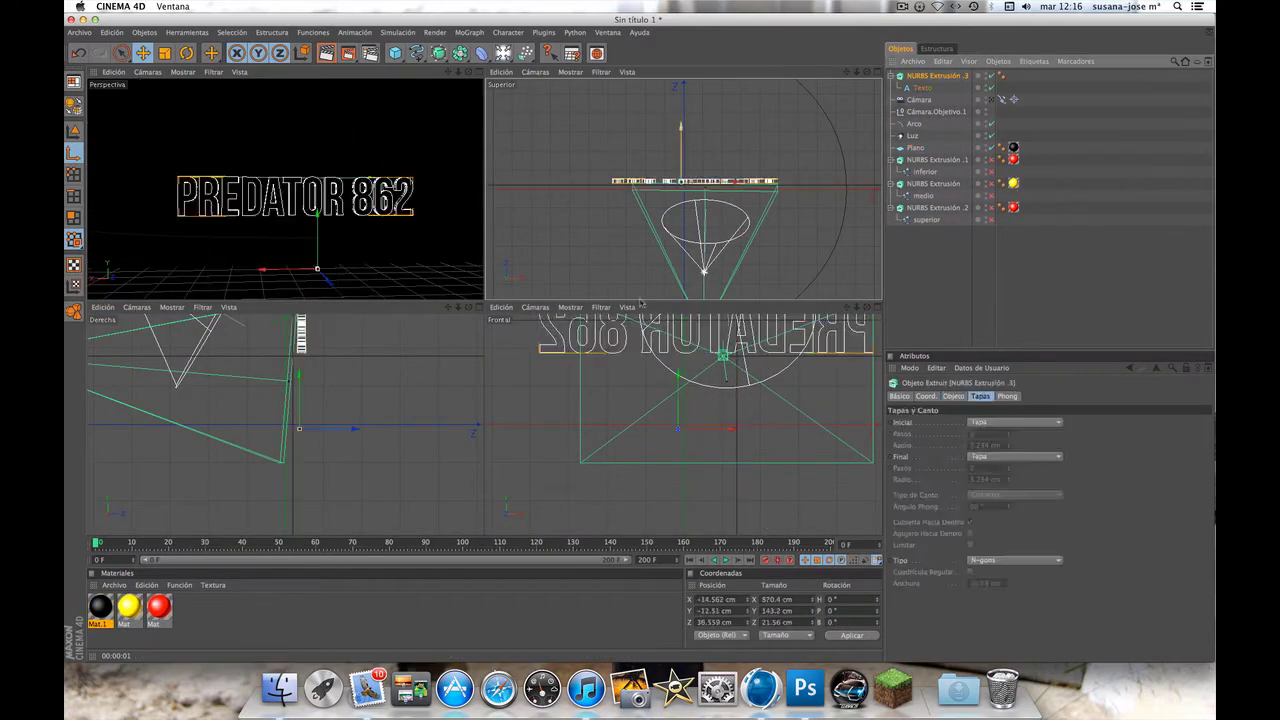
left_click(913, 135)
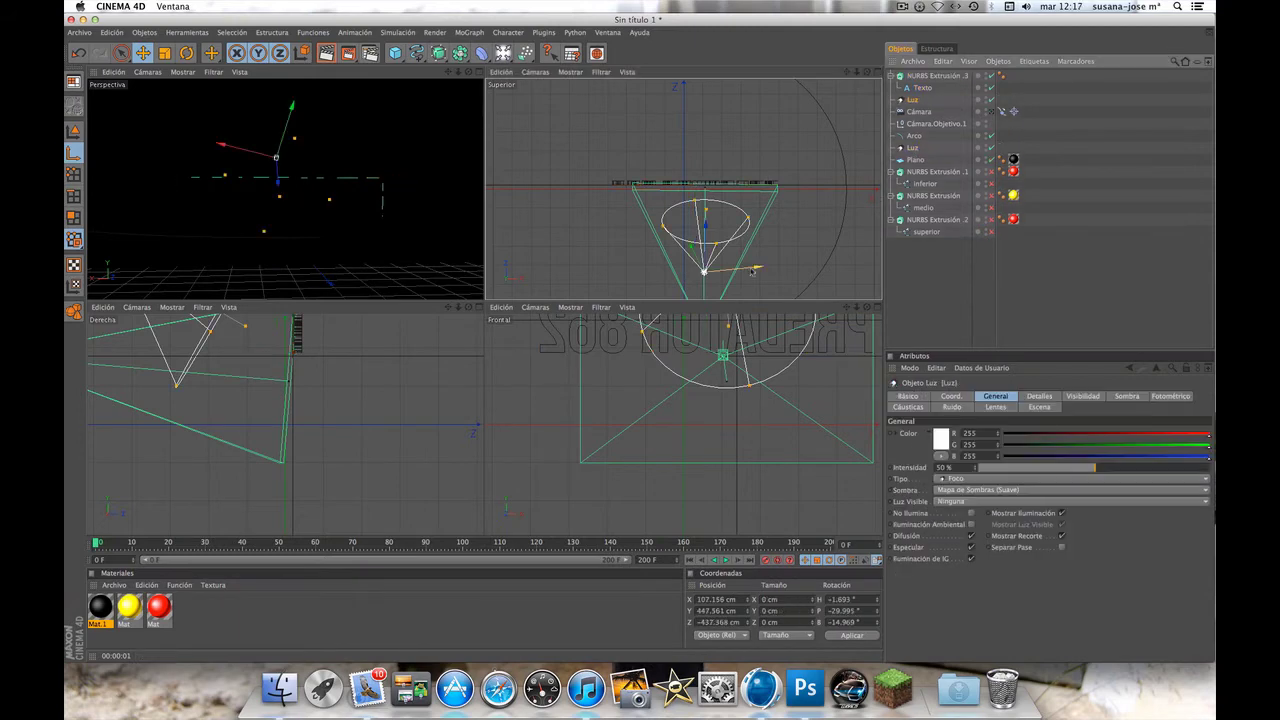
Move and rotate the new spotlight toward the title in the Right view
left_click_drag(752, 270, 605, 272)
left_click_drag(403, 419, 658, 291)
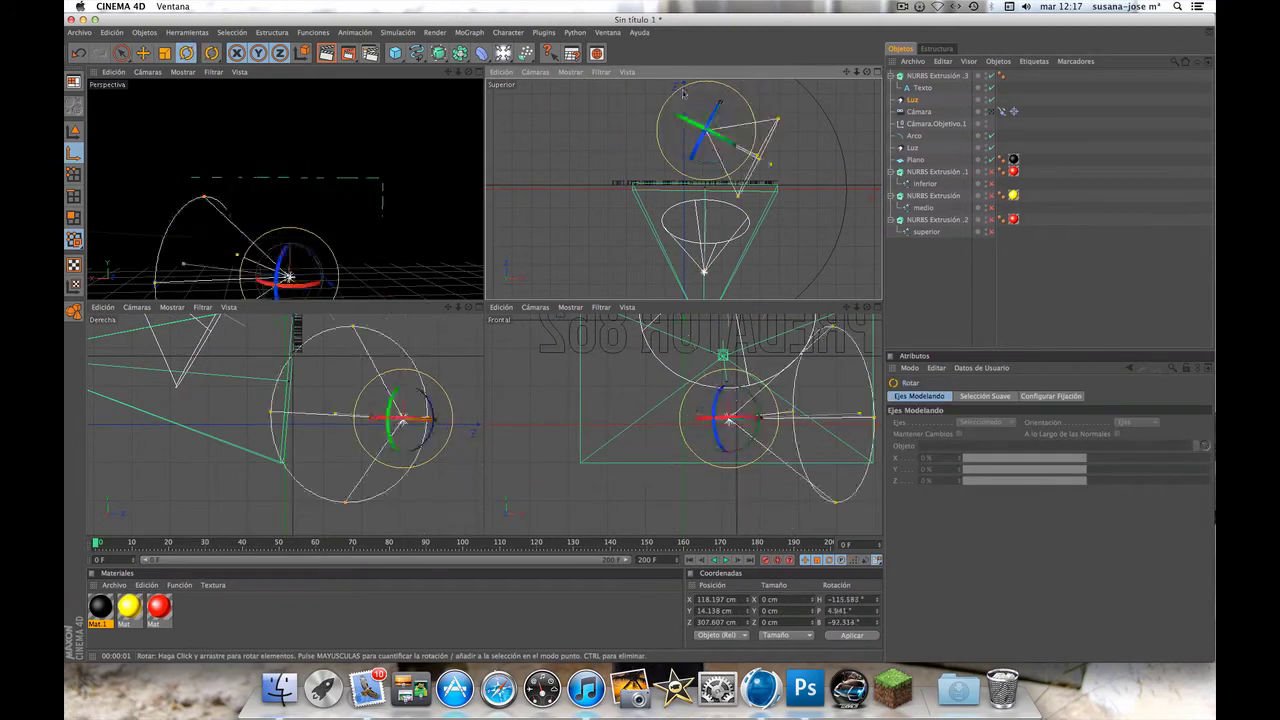
key("F3")
key("e")
scroll(658, 291, "down", 3)
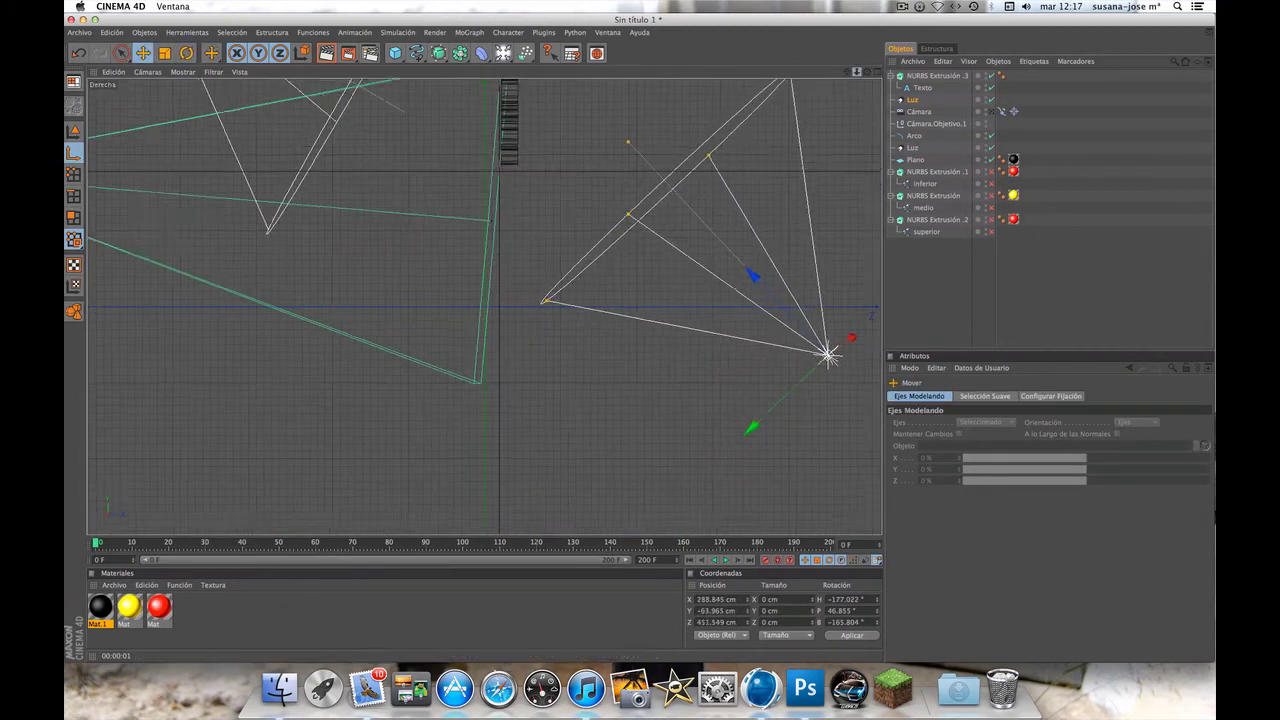
scroll(600, 315, "down", 3)
key("r")
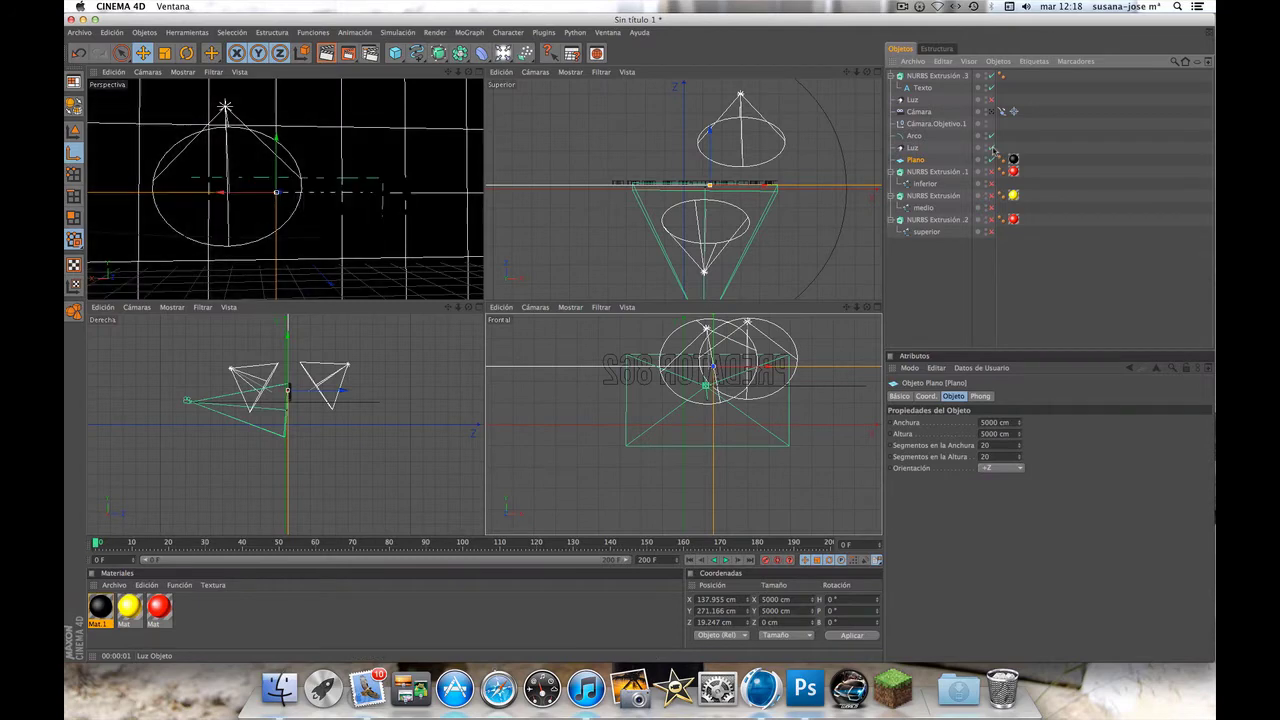
left_click(912, 99)
key("ctrl+r")
Tilt the light down onto the title and render a Perspective preview
key("r")
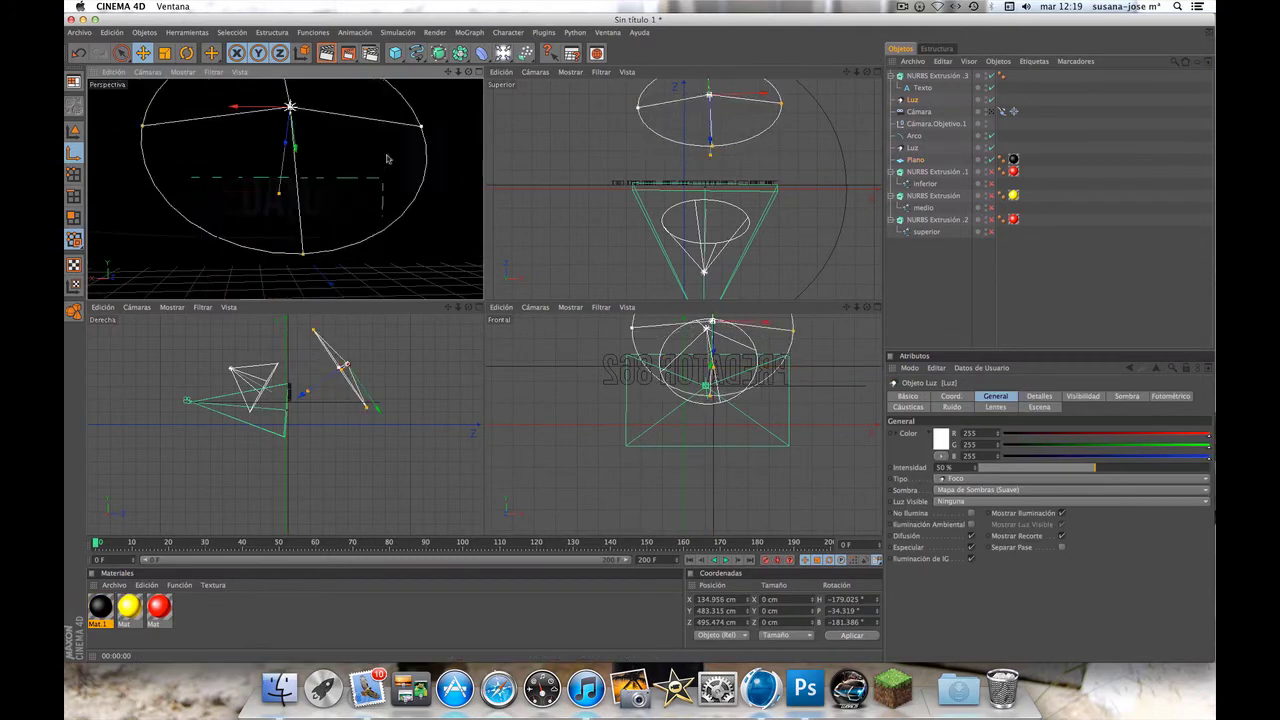
left_click_drag(345, 385, 318, 405)
key("F1")
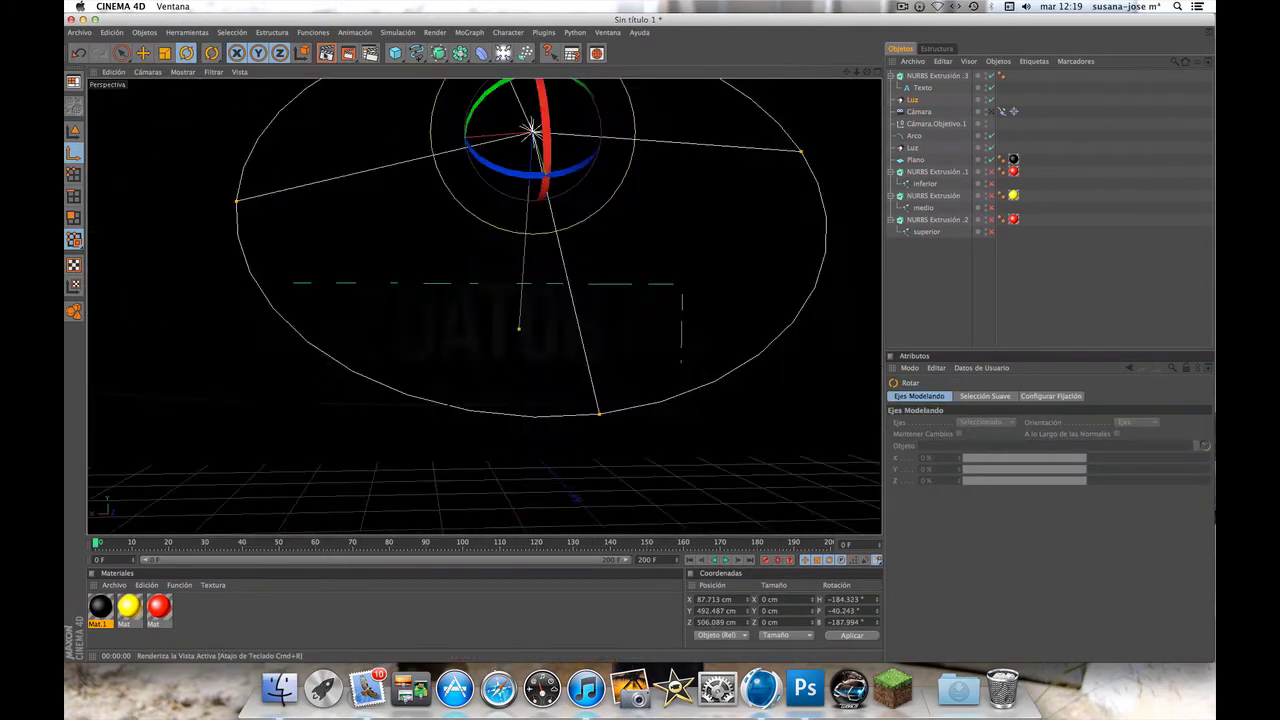
key("ctrl+r")
left_click(935, 75)
key("e")
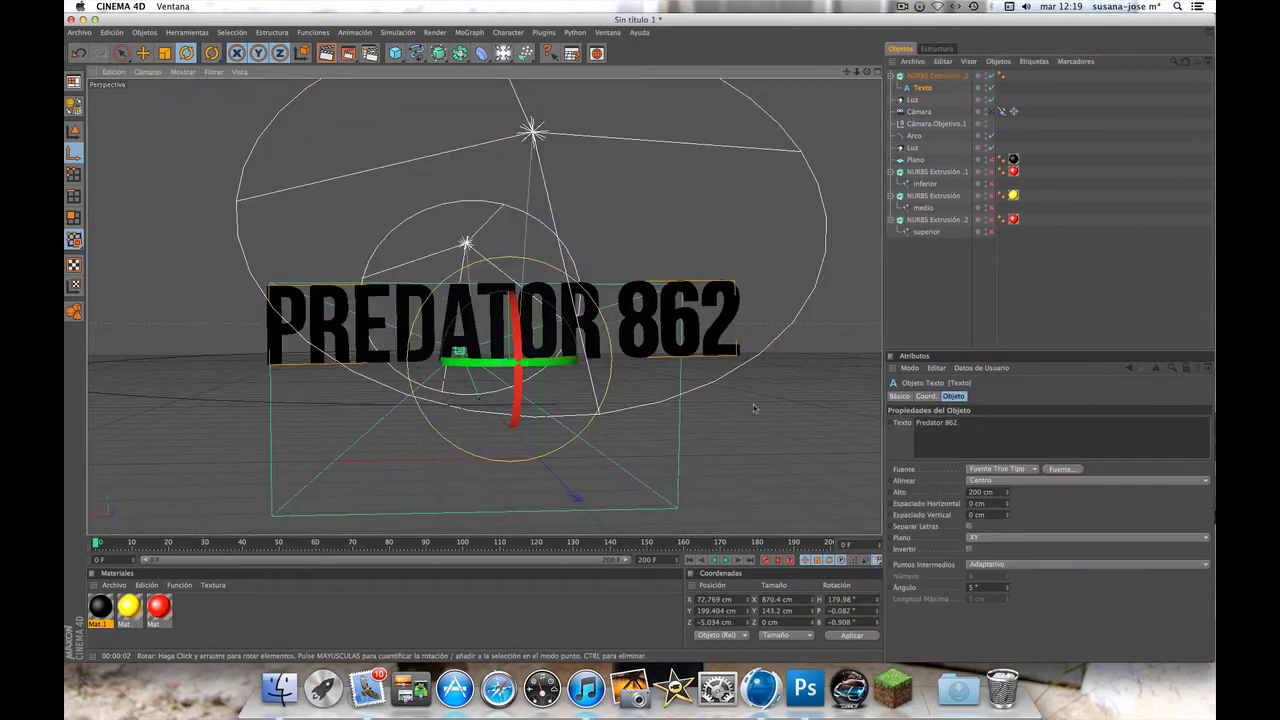
left_click_drag(700, 300, 990, 152, "alt")
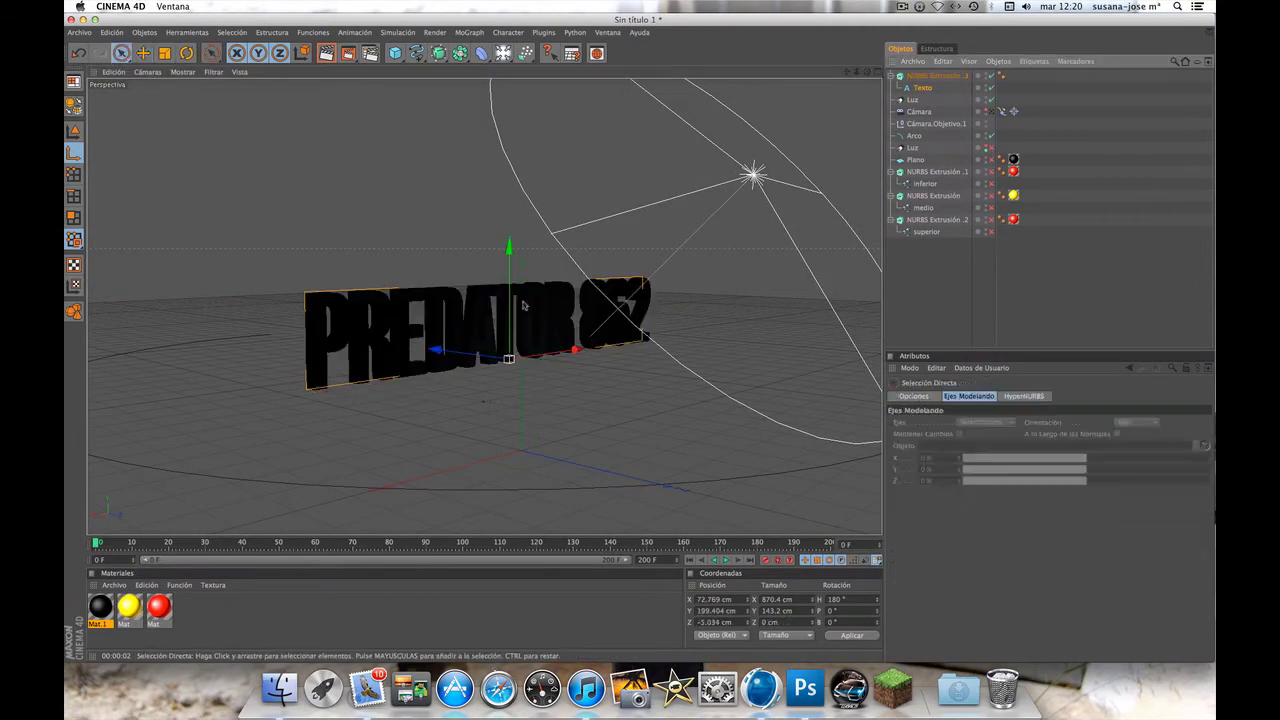
Split the numbers off the title into separate text extrusions for digits such as 8 and 6
right_click(922, 87)
left_click(985, 432)
key("BackSpace")
key("BackSpace")
key("BackSpace")
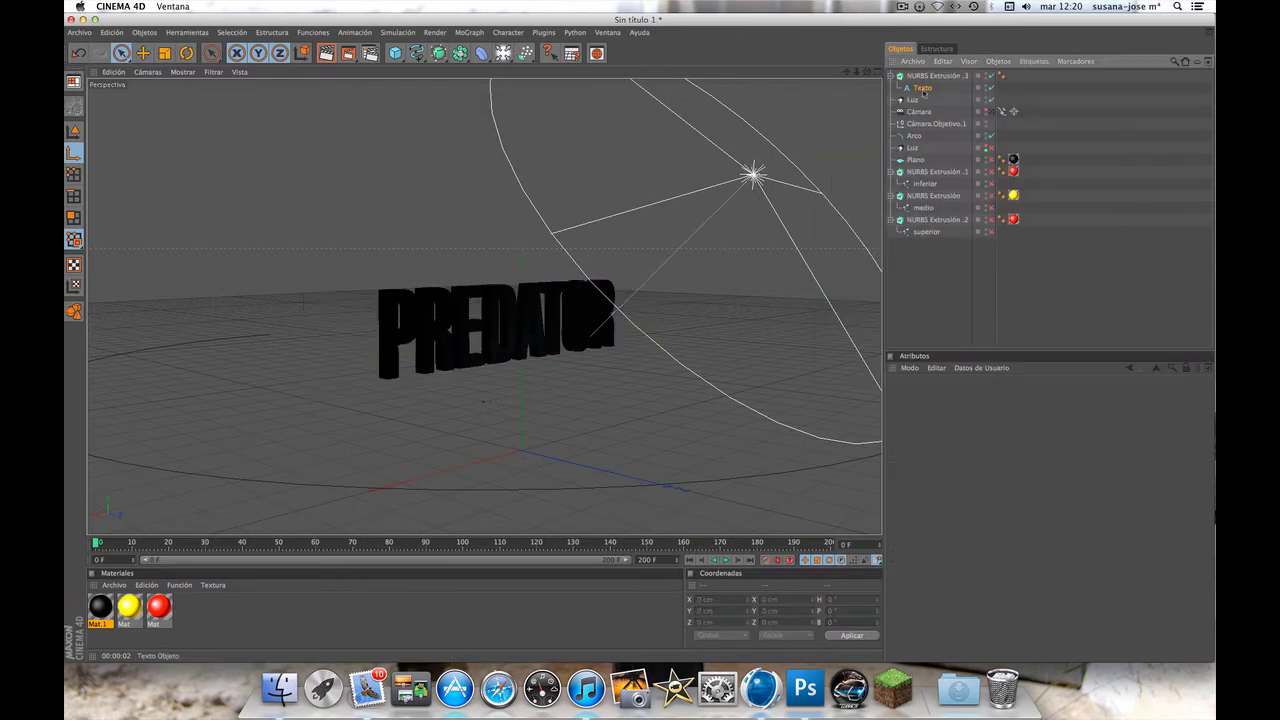
key("ctrl+c")
key("ctrl+v")
key("ctrl+v")
type("8.8")
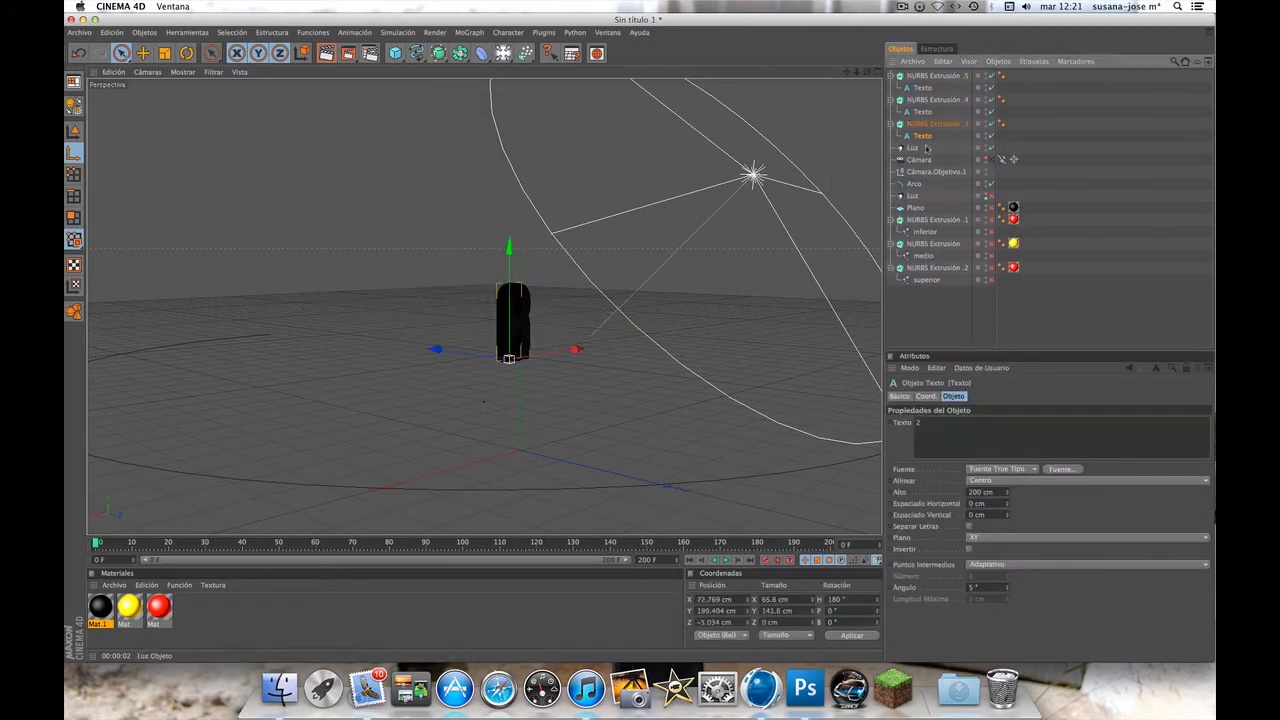
key("ctrl+v")
left_click(933, 100)
left_click(922, 135)
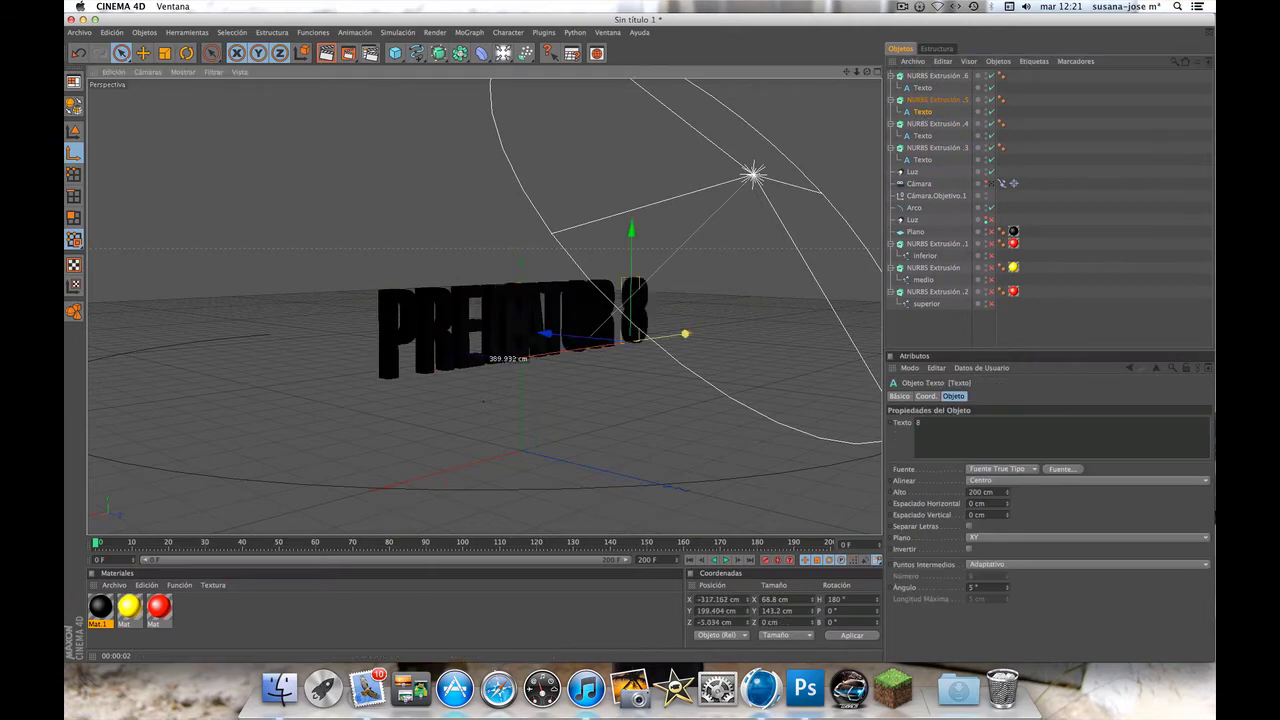
type("6")
key("F5")
Apply the red material to the digit extrusions and render to check the colours
key("F4")
left_click(241, 72)
left_click(612, 336)
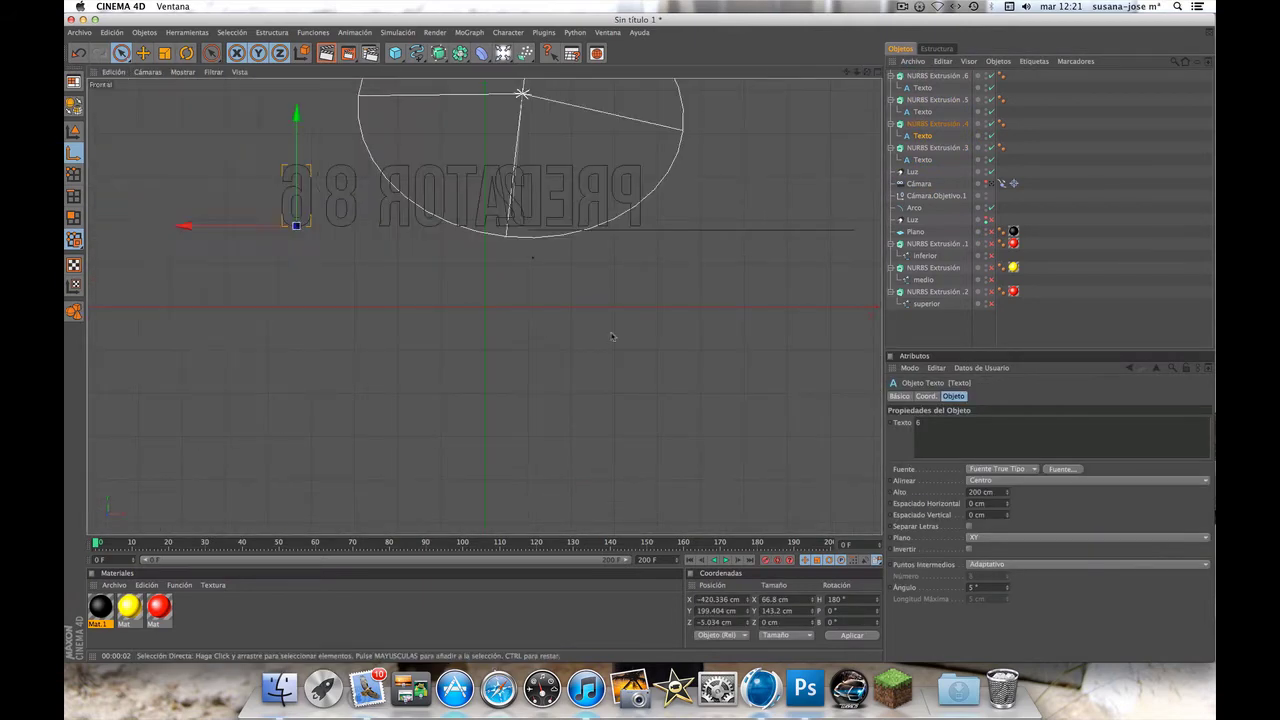
scroll(400, 220, "down", 3)
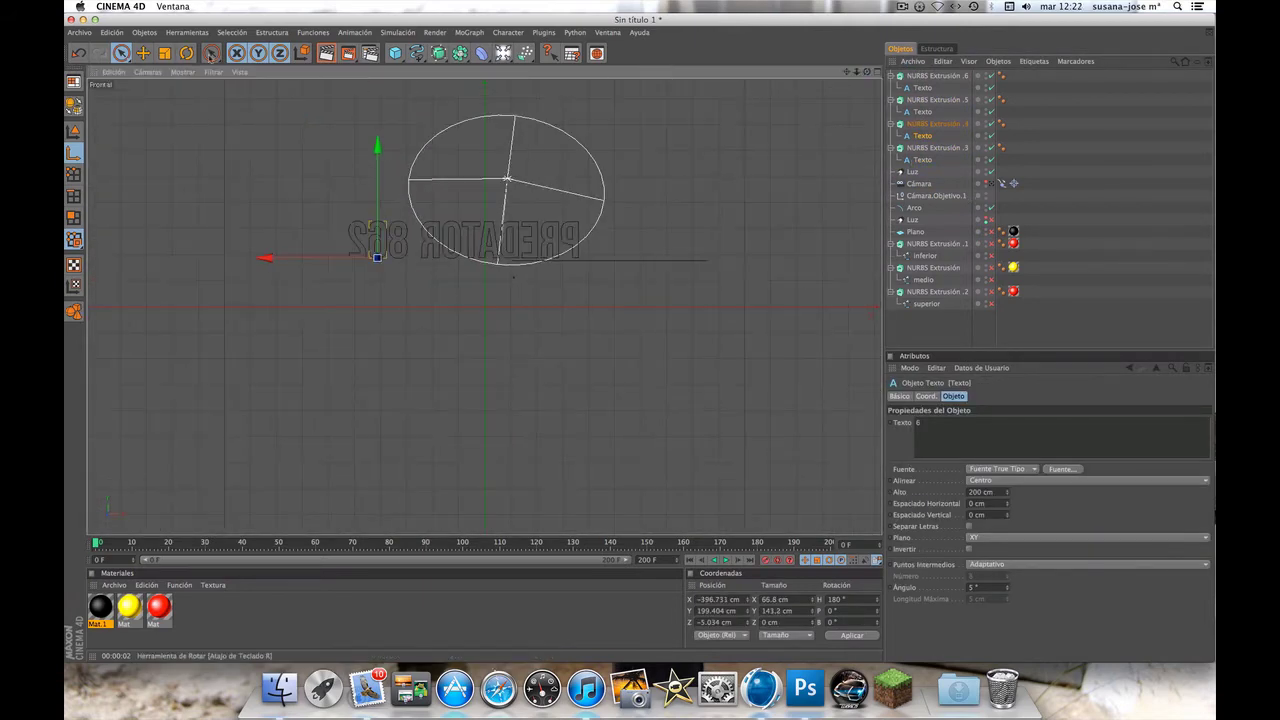
key("F1")
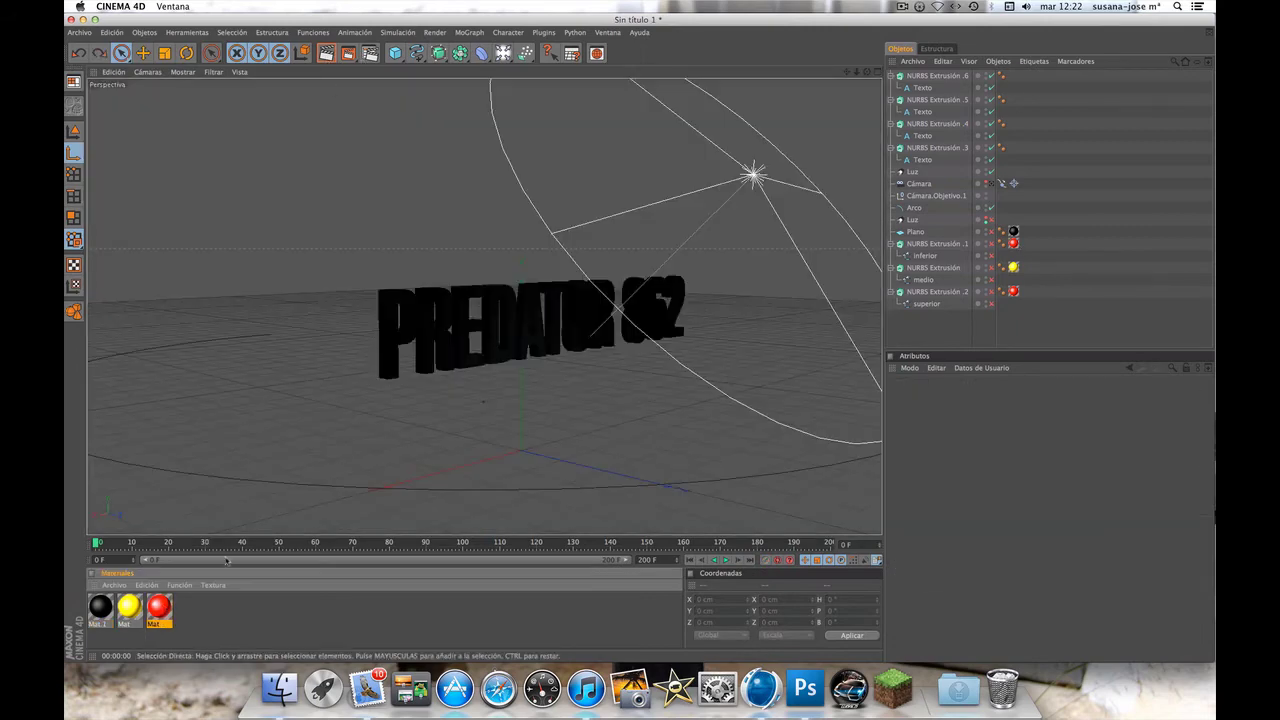
left_click_drag(159, 606, 568, 457)
key("ctrl+r")
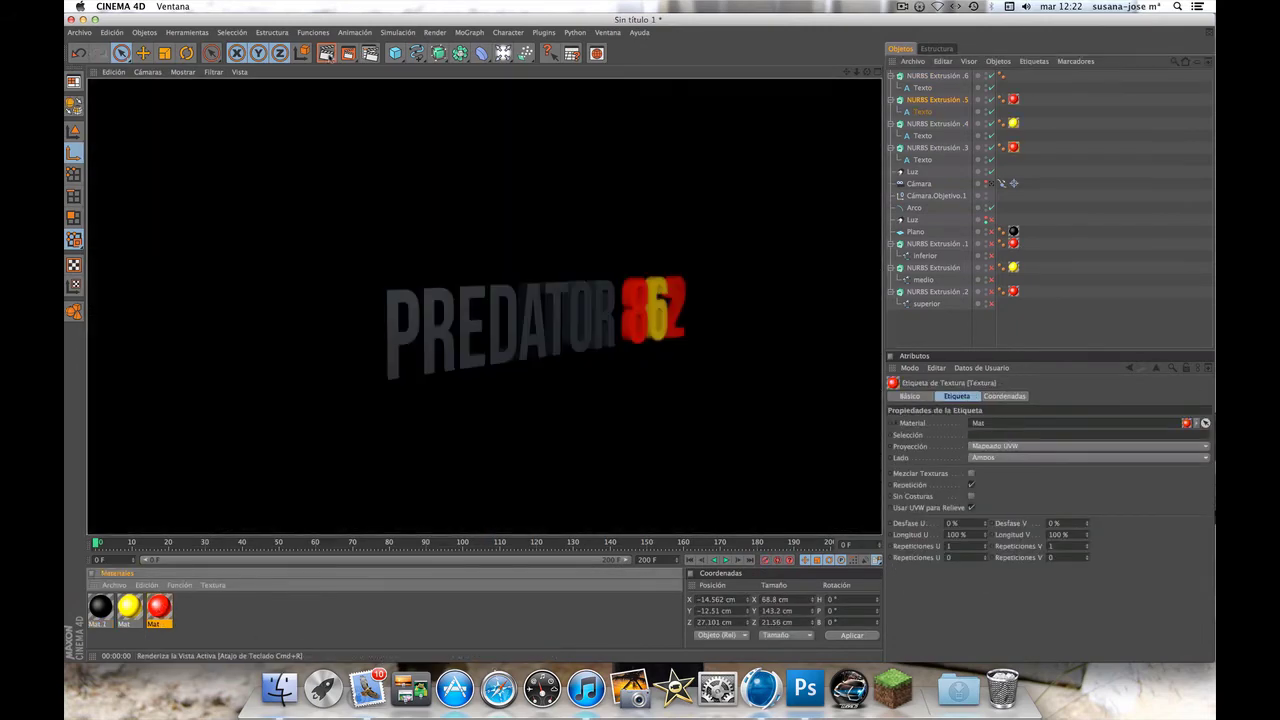
left_click_drag(128, 606, 500, 330)
key("ctrl+r")
Assign a new white Mat.2 to PREDATOR and duplicate its text for an 'el rey de los' subtitle
left_click(270, 611)
double_click(270, 611)
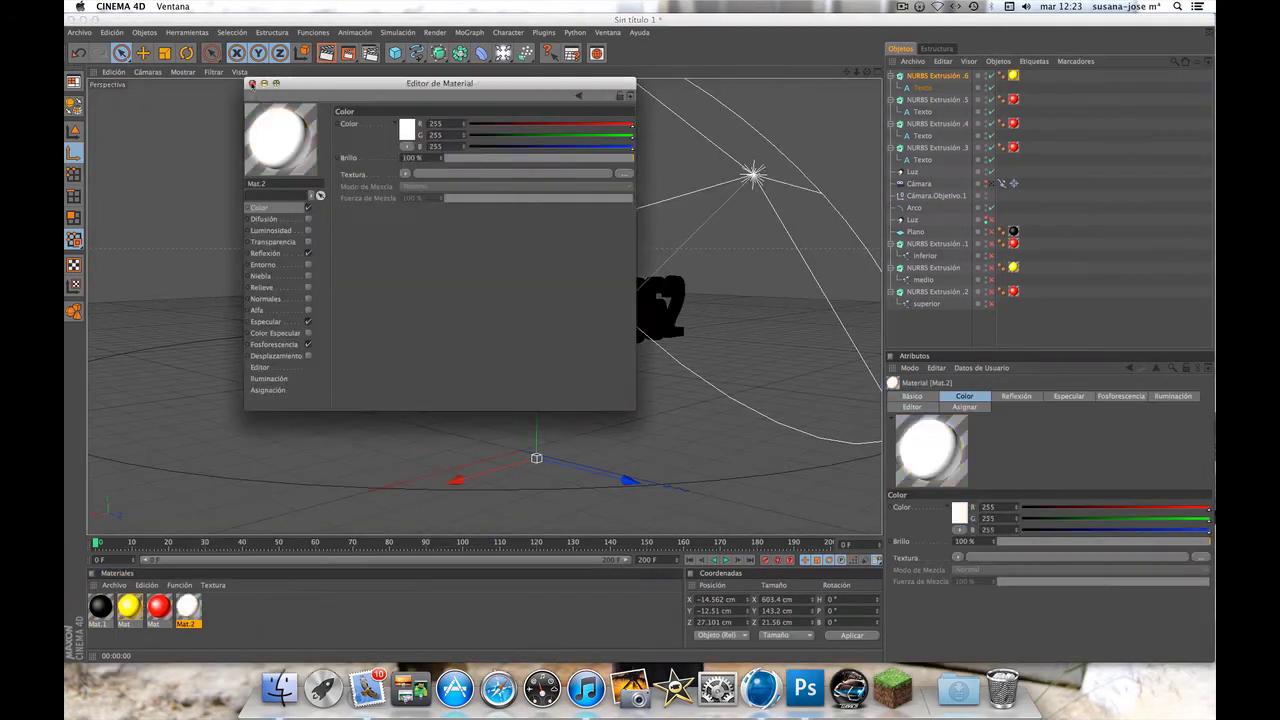
left_click_drag(188, 606, 500, 330)
key("ctrl+r")
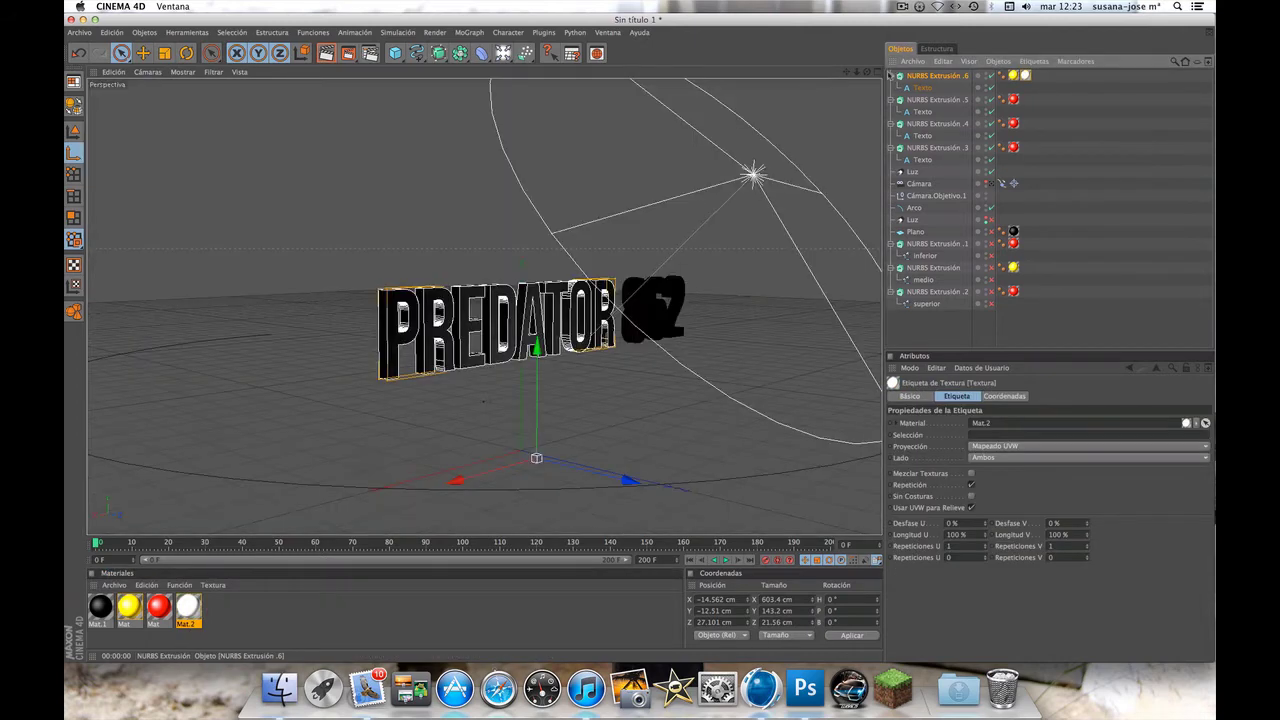
left_click_drag(891, 76, 935, 101, "ctrl")
left_click(925, 135)
type("el rey de los hitmarkers")
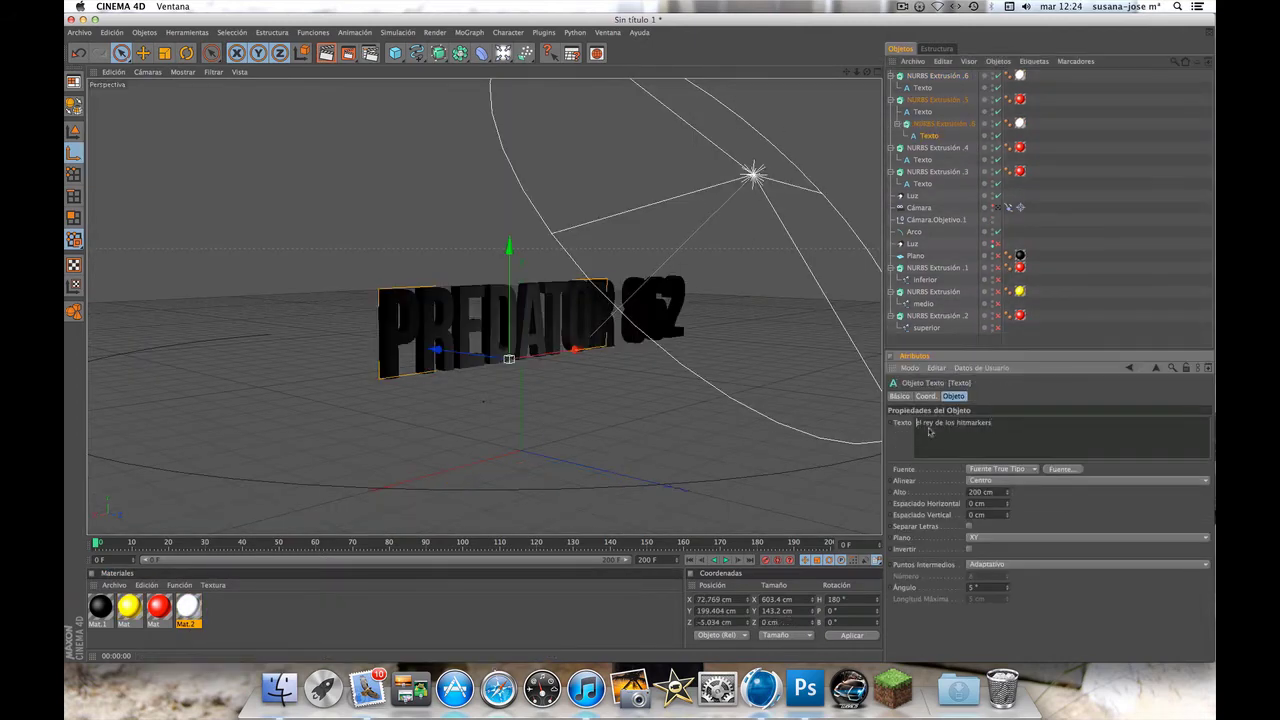
Set the 'El rey de los hitmarkers' subtitle in the Santa Fe LET script font
key("super+t")
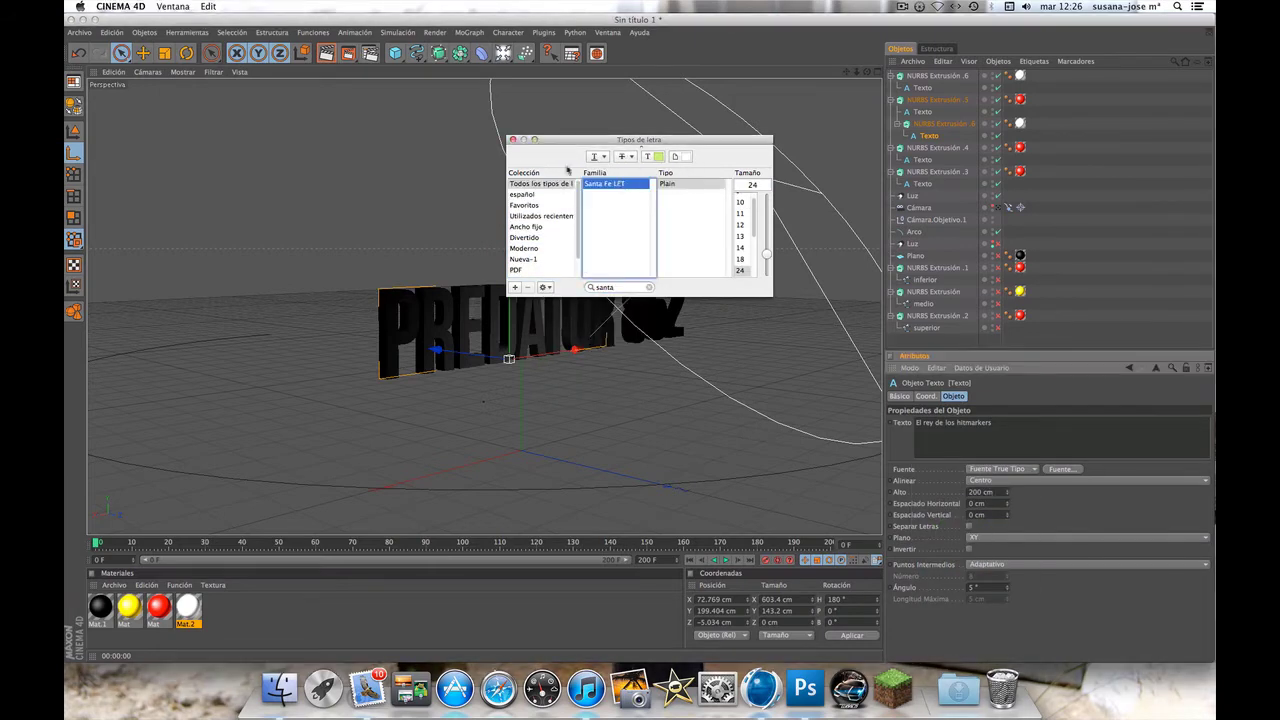
left_click(1004, 494)
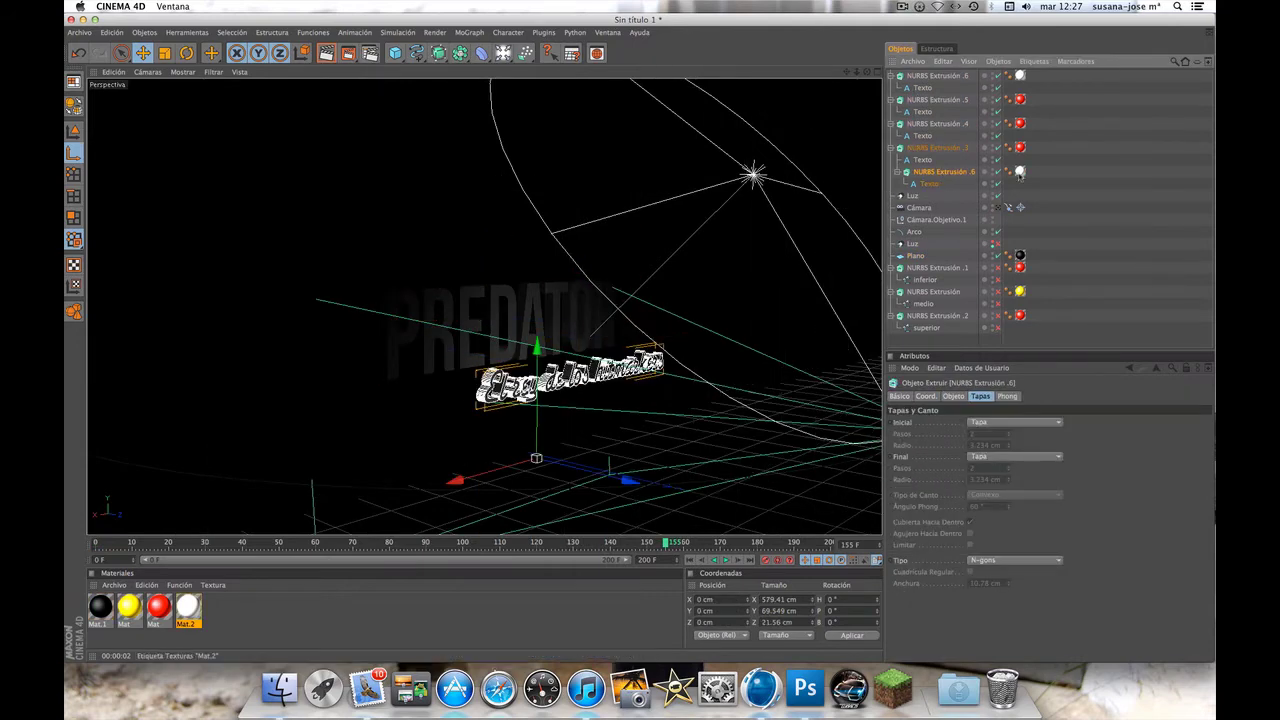
Raise Mat.2's Fosforescencia glow strength to about 99.5% and create white material Mat.3
double_click(1019, 172)
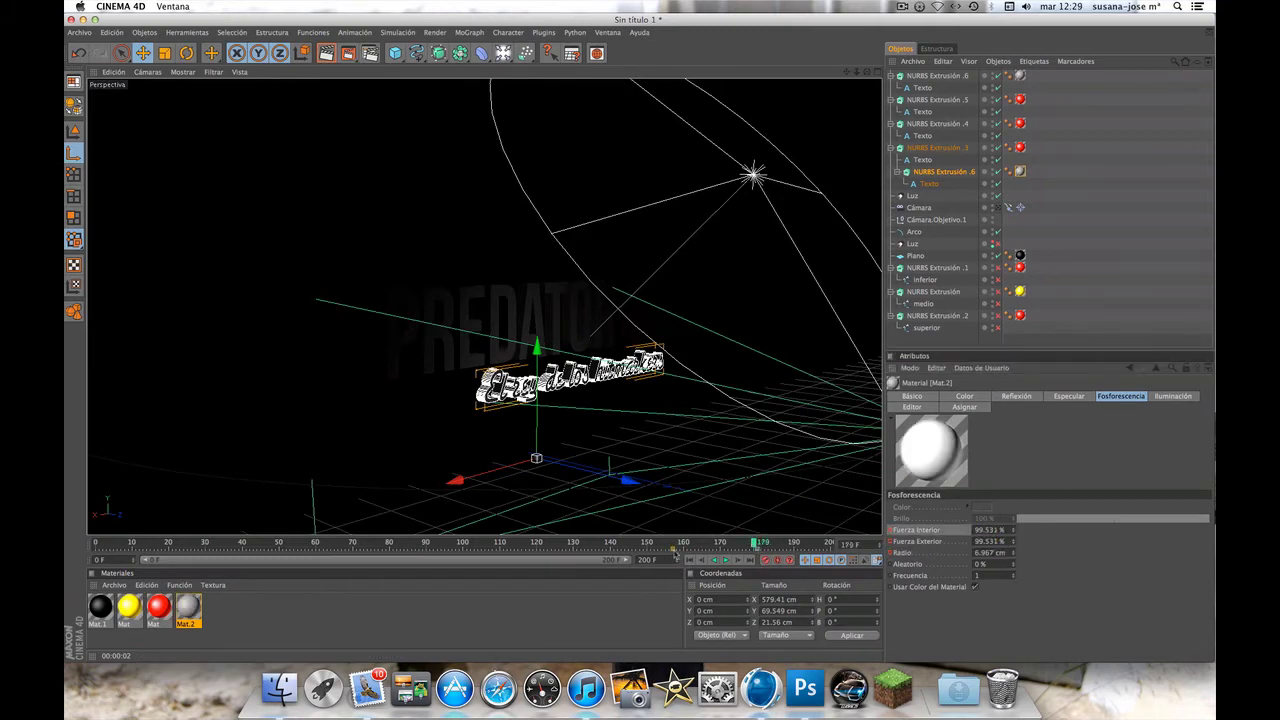
right_click(220, 607)
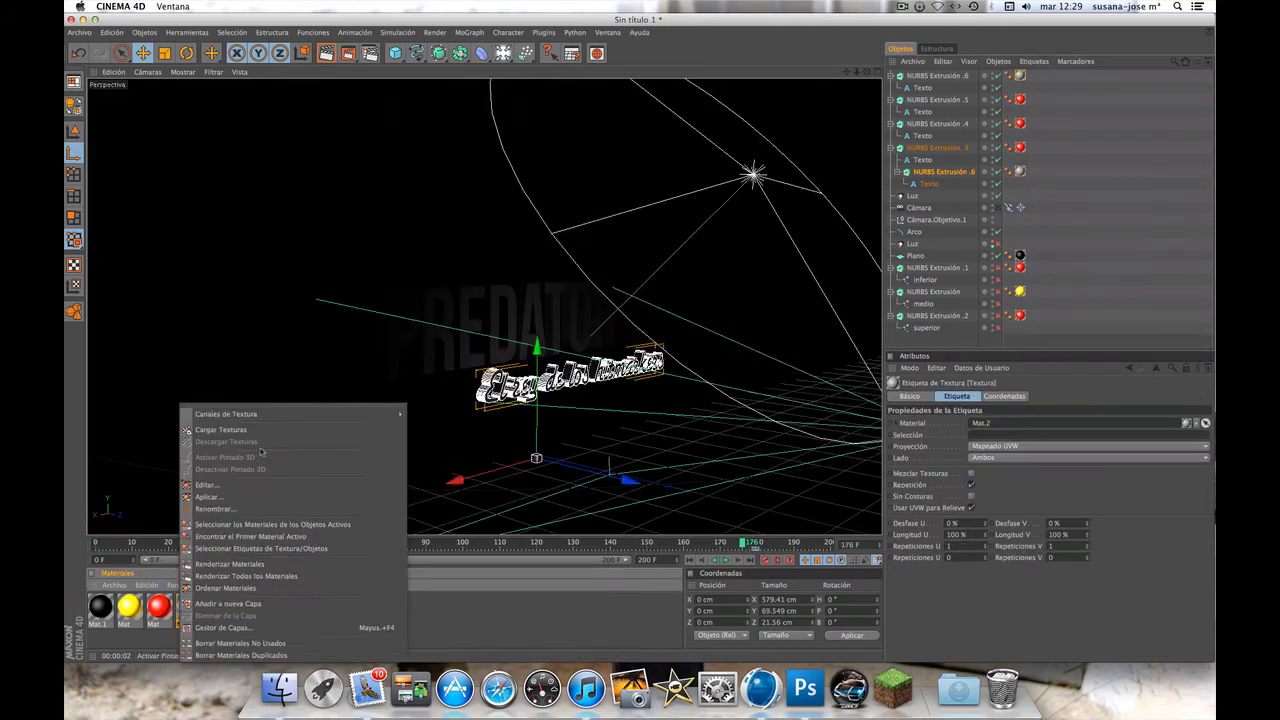
left_click(210, 414)
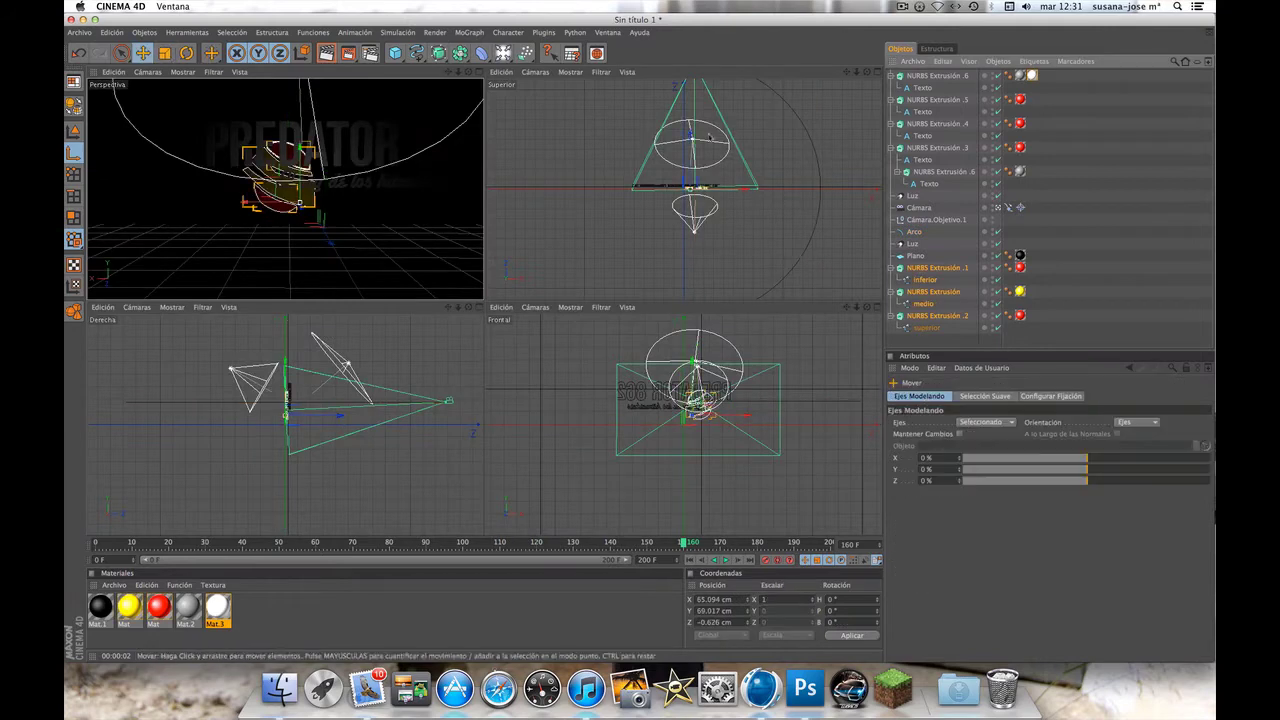
Select NURBS Extrusión .1 and render the view to preview PREDATOR with its script subtitle
left_click(932, 268)
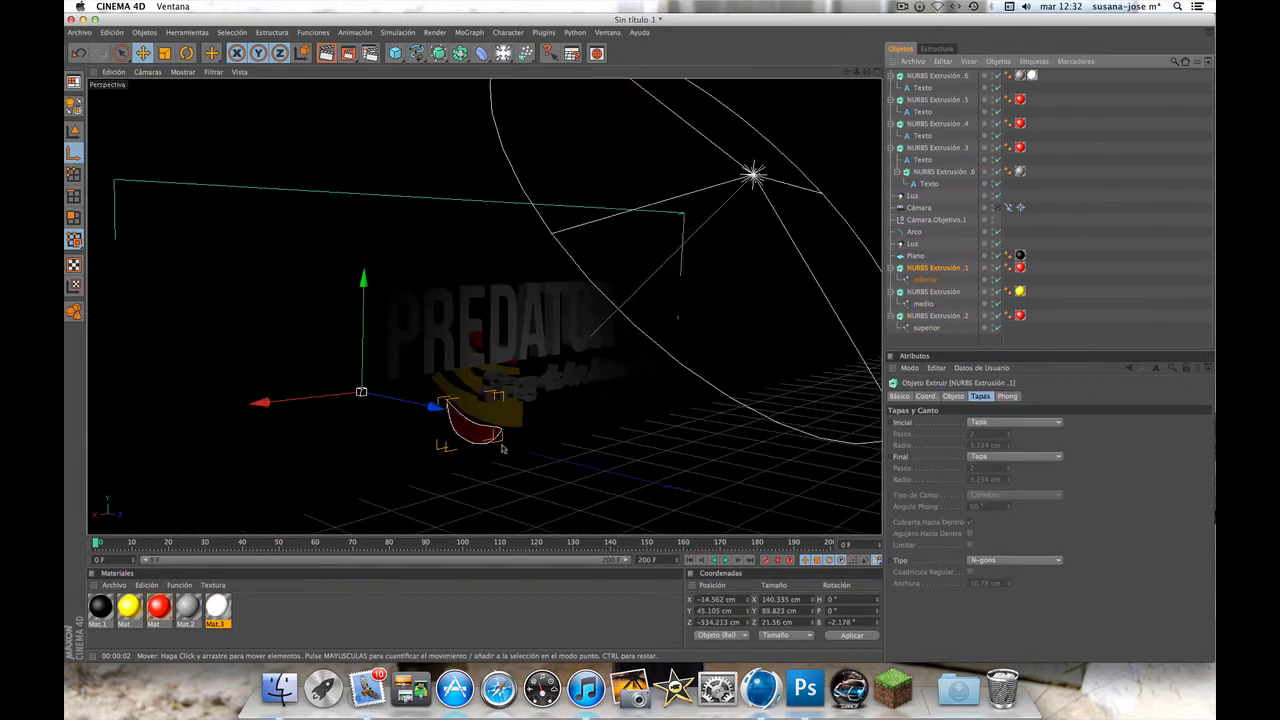
left_click(326, 54)
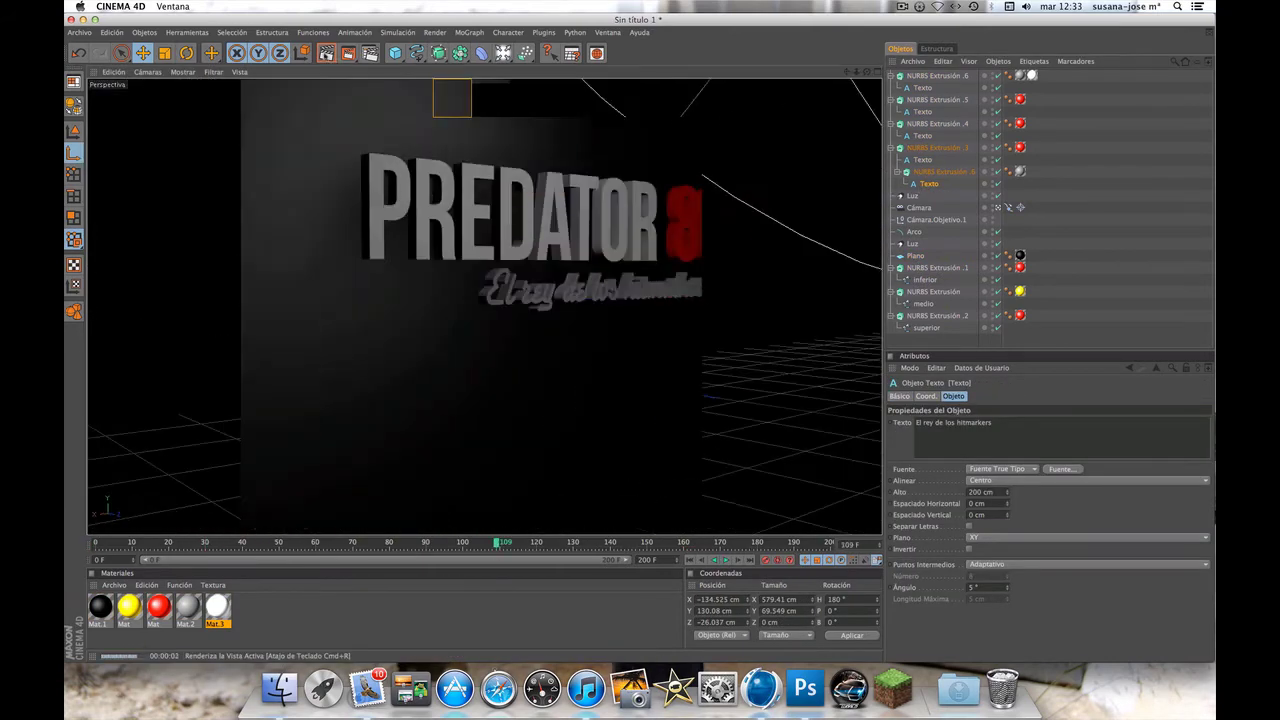
Review the Crear Previo compression settings, then check Configuraciones de Render (1280 × 720 HDTV, 25 fps)
left_click(478, 300)
left_click(348, 54)
left_click(348, 54)
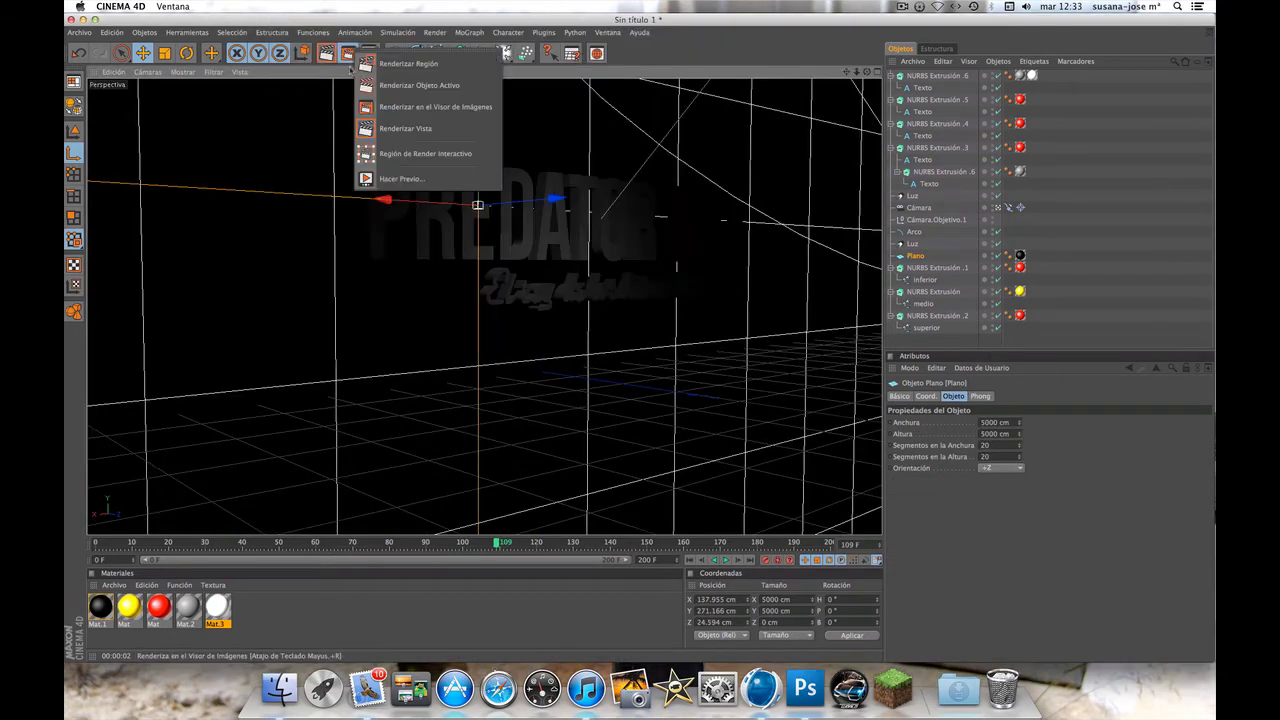
left_click(400, 178)
left_click(404, 239)
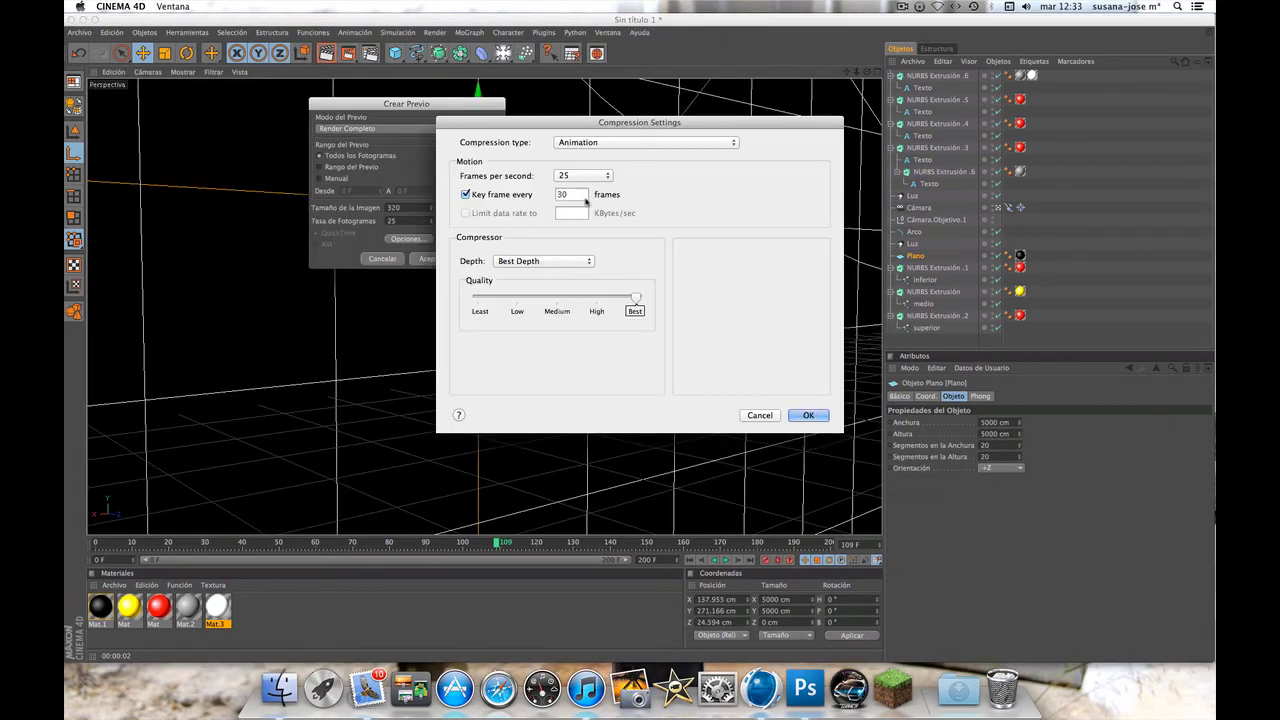
left_click(760, 415)
left_click(382, 258)
left_click(435, 32)
left_click(480, 155)
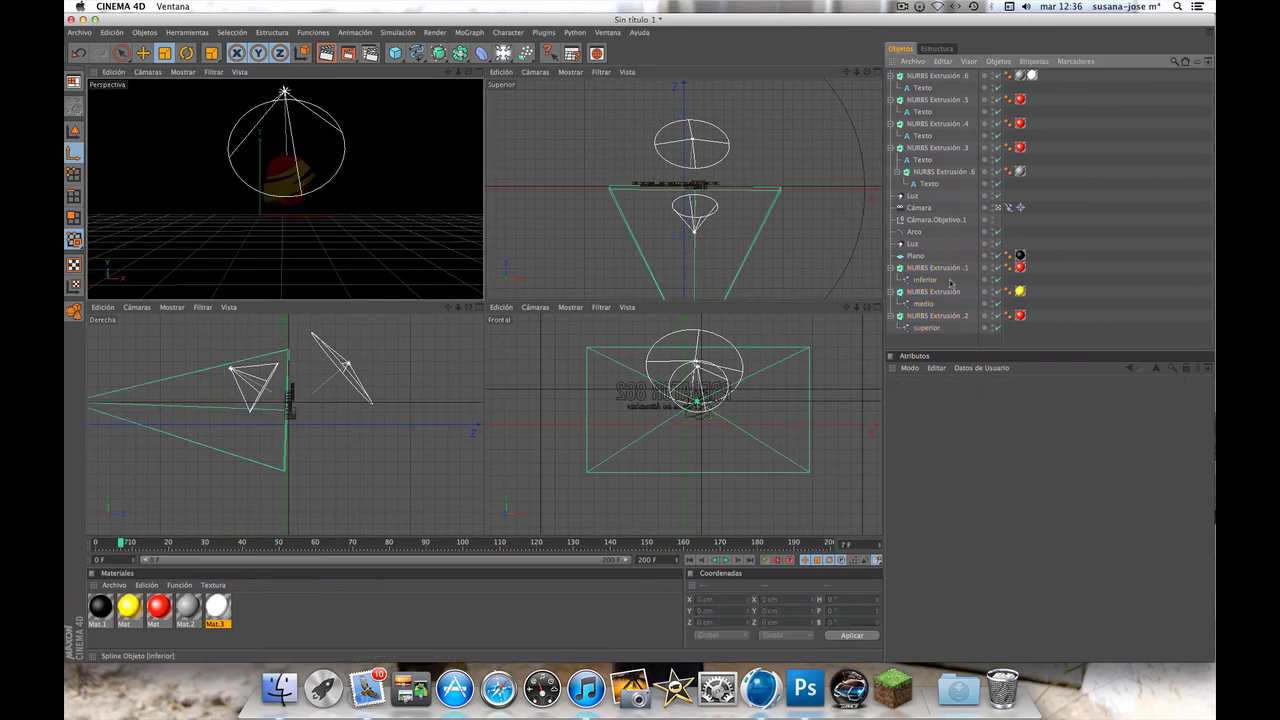
Add a Nulo null object and group the three logo extrusions under it
right_click(296, 200)
left_click(915, 281)
left_click(395, 52)
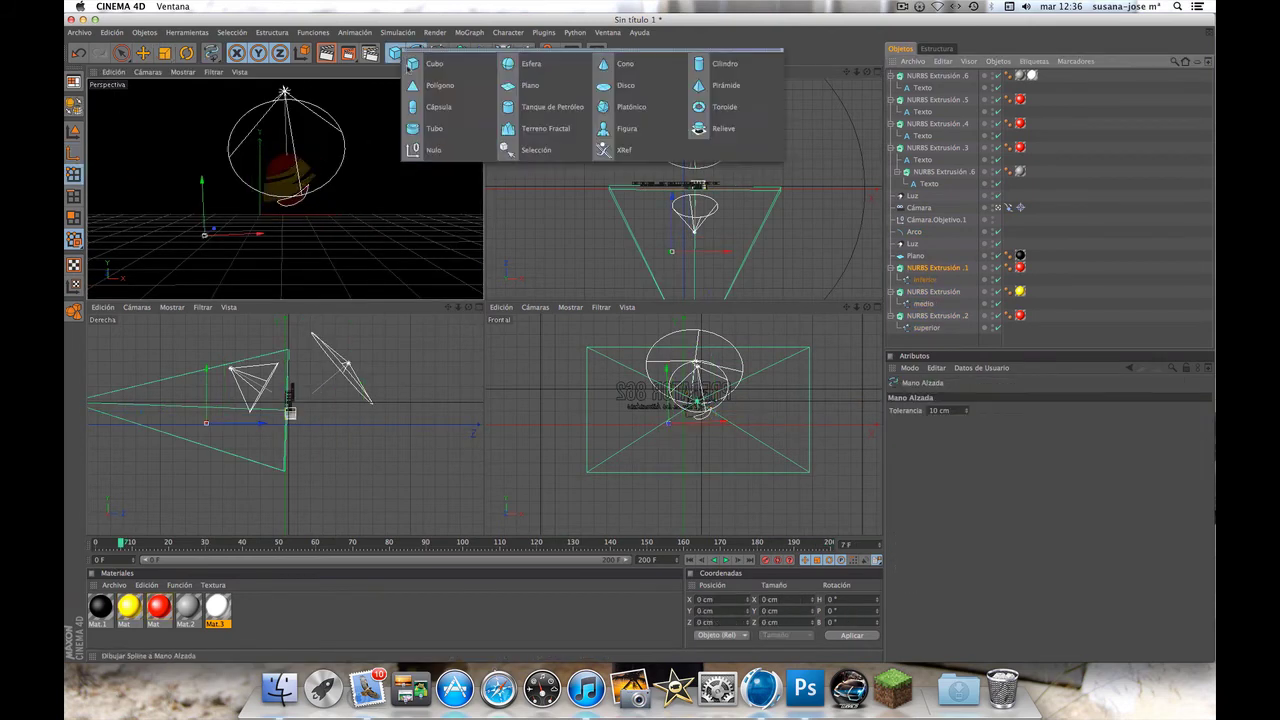
left_click(440, 149)
left_click(925, 271)
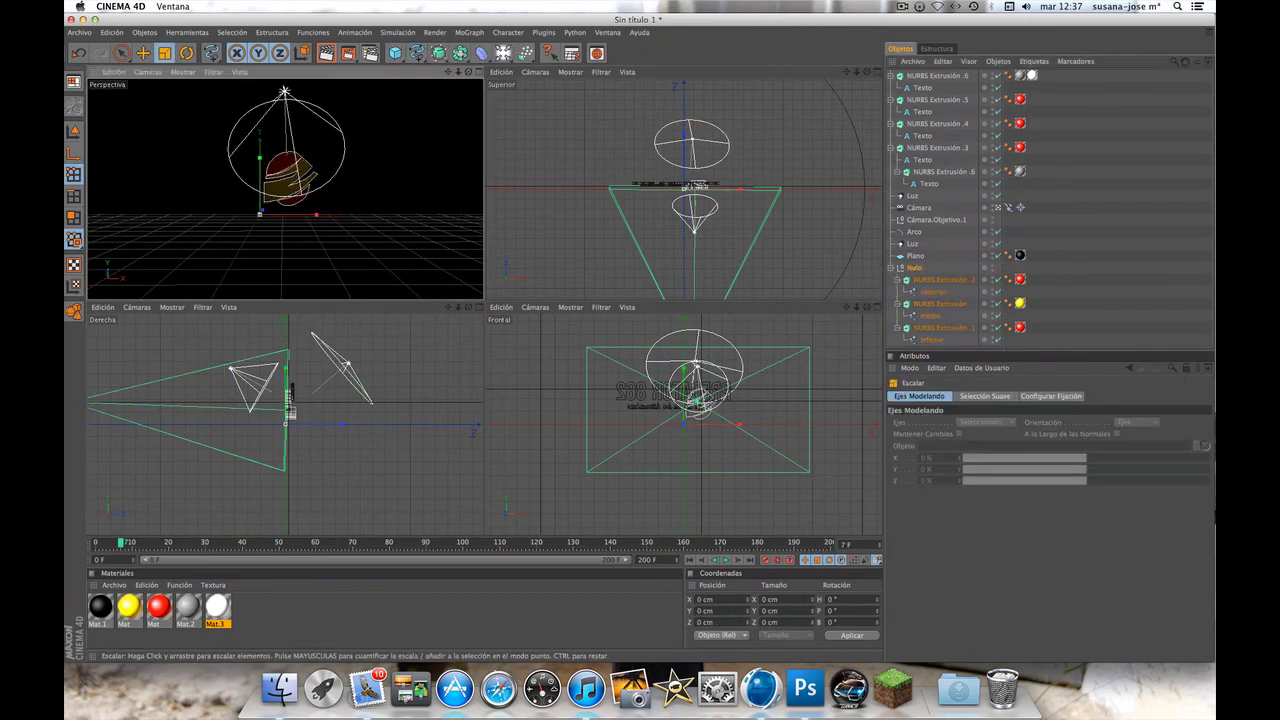
Maximize the perspective view, scrub the animation, and select the lower logo extrusion
middle_click(474, 89)
left_click_drag(120, 542, 345, 542)
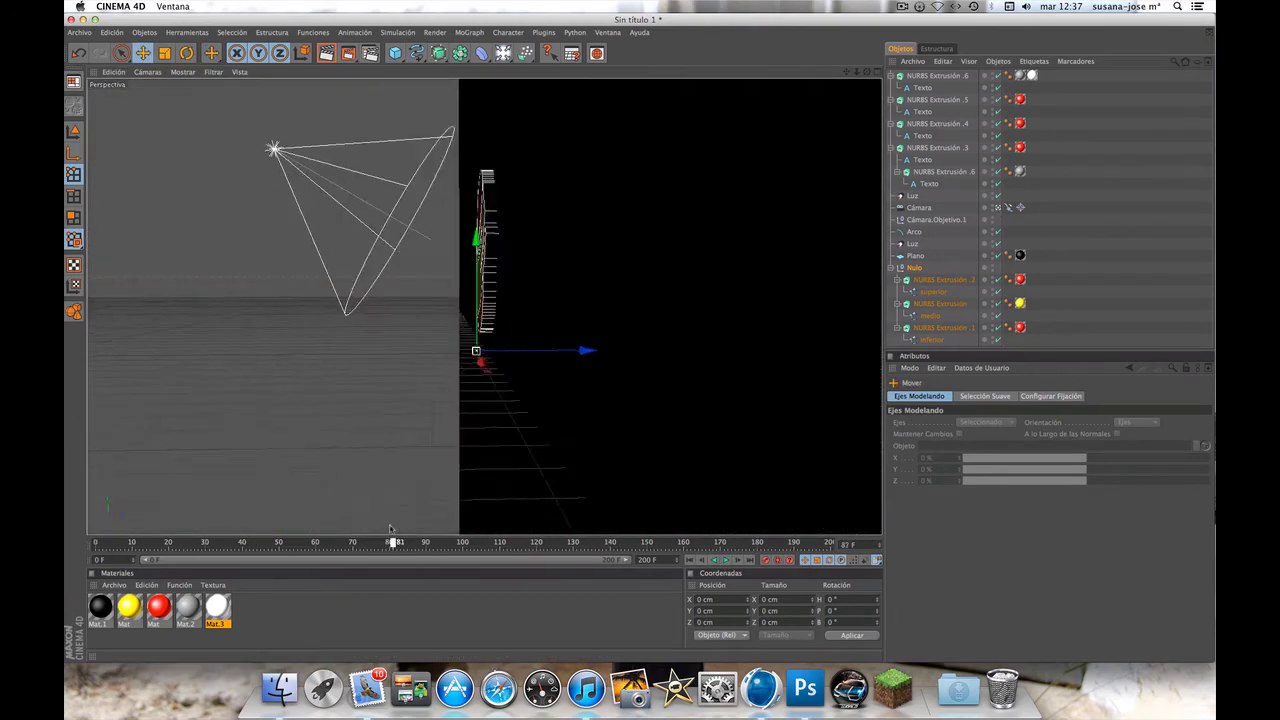
left_click(932, 340)
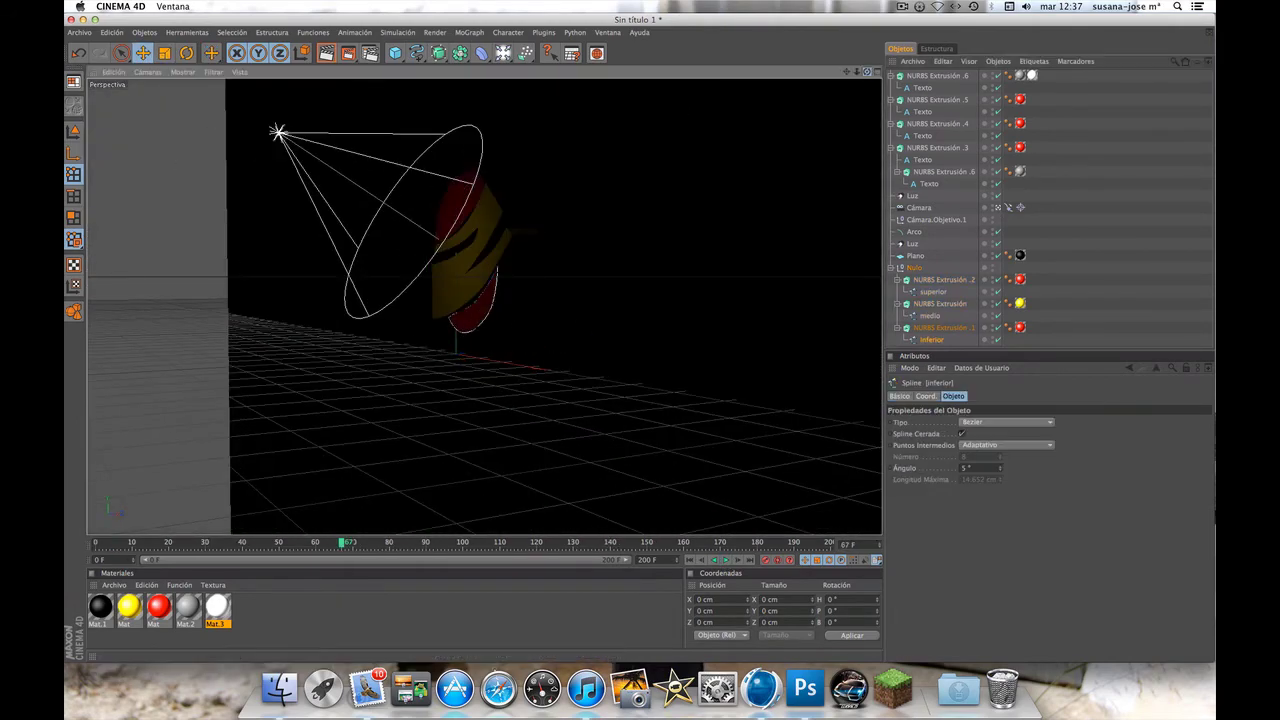
left_click_drag(857, 72, 870, 66)
left_click(502, 423)
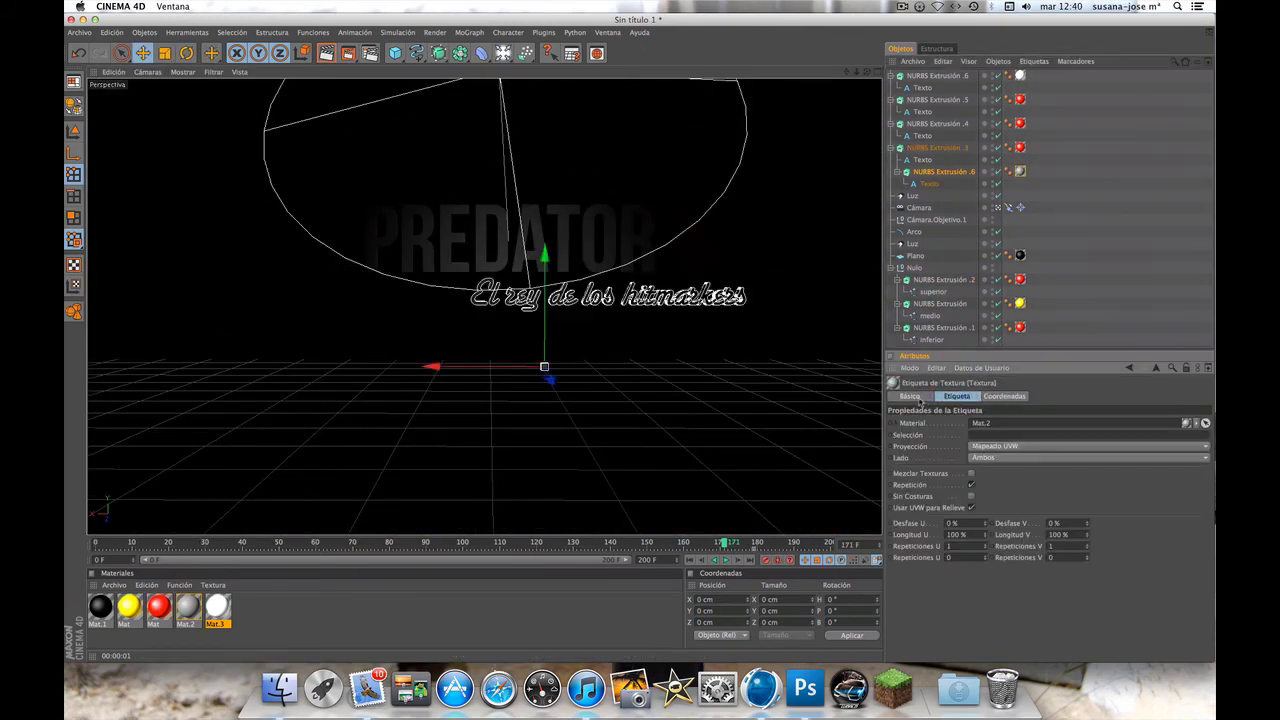
Turn off Reflexión and turn on Fosforescencia in Mat.2, then render to check the glow
left_click(1010, 423)
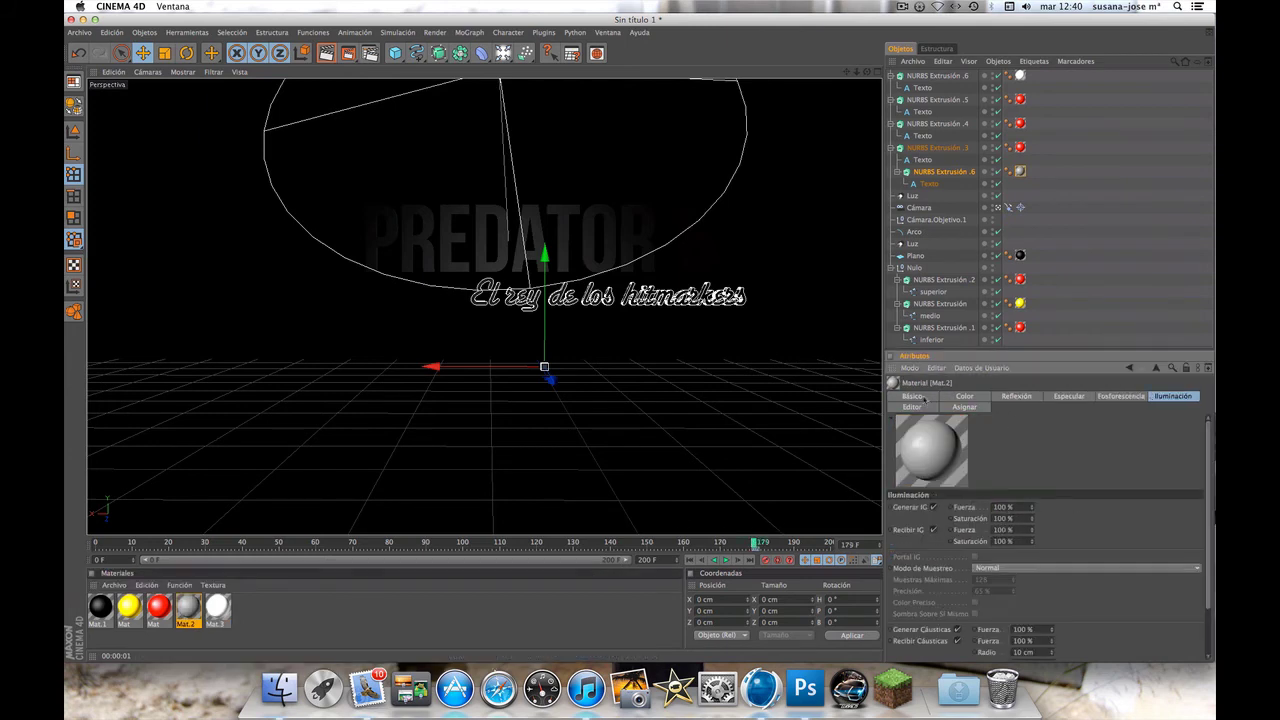
left_click(945, 554)
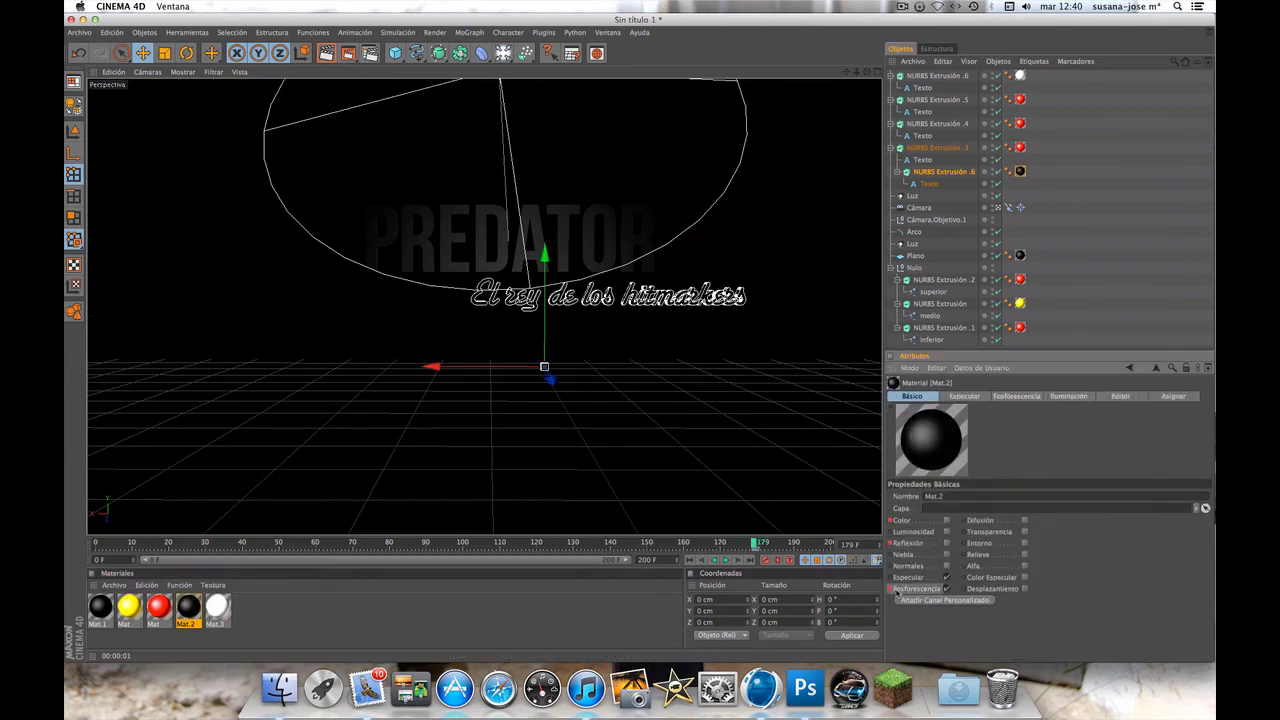
left_click(946, 588)
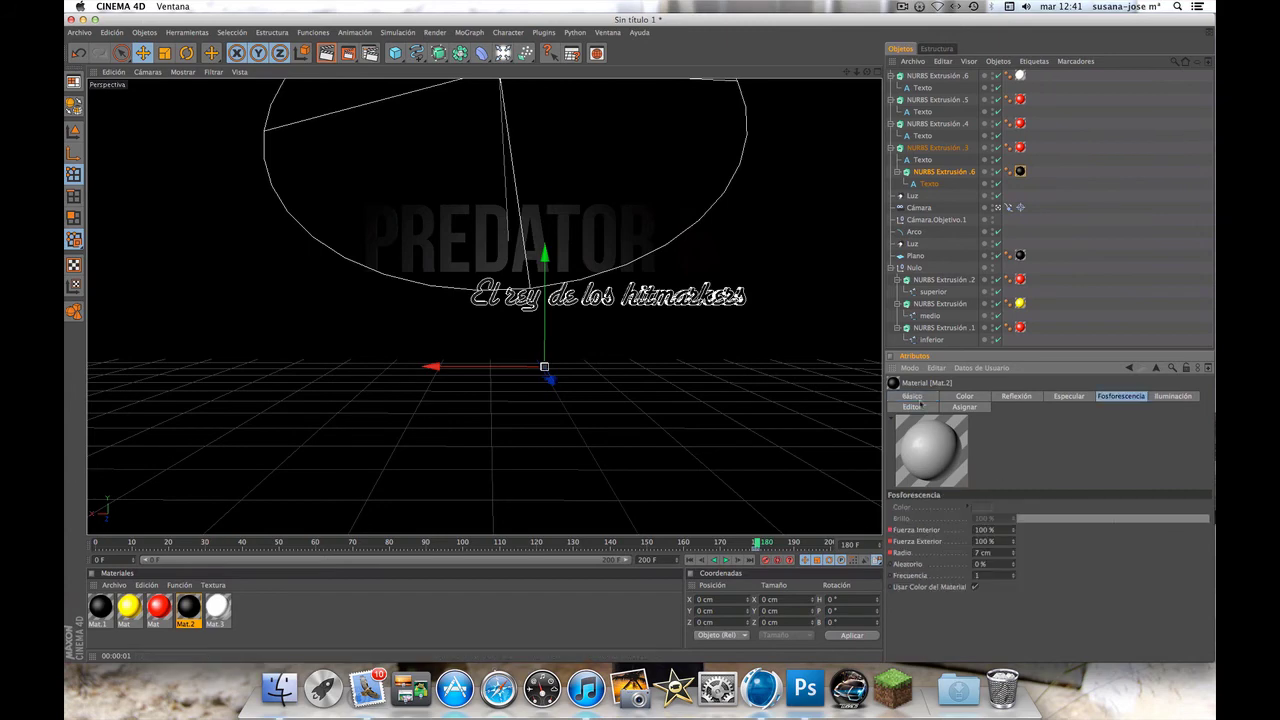
key("ctrl+r")
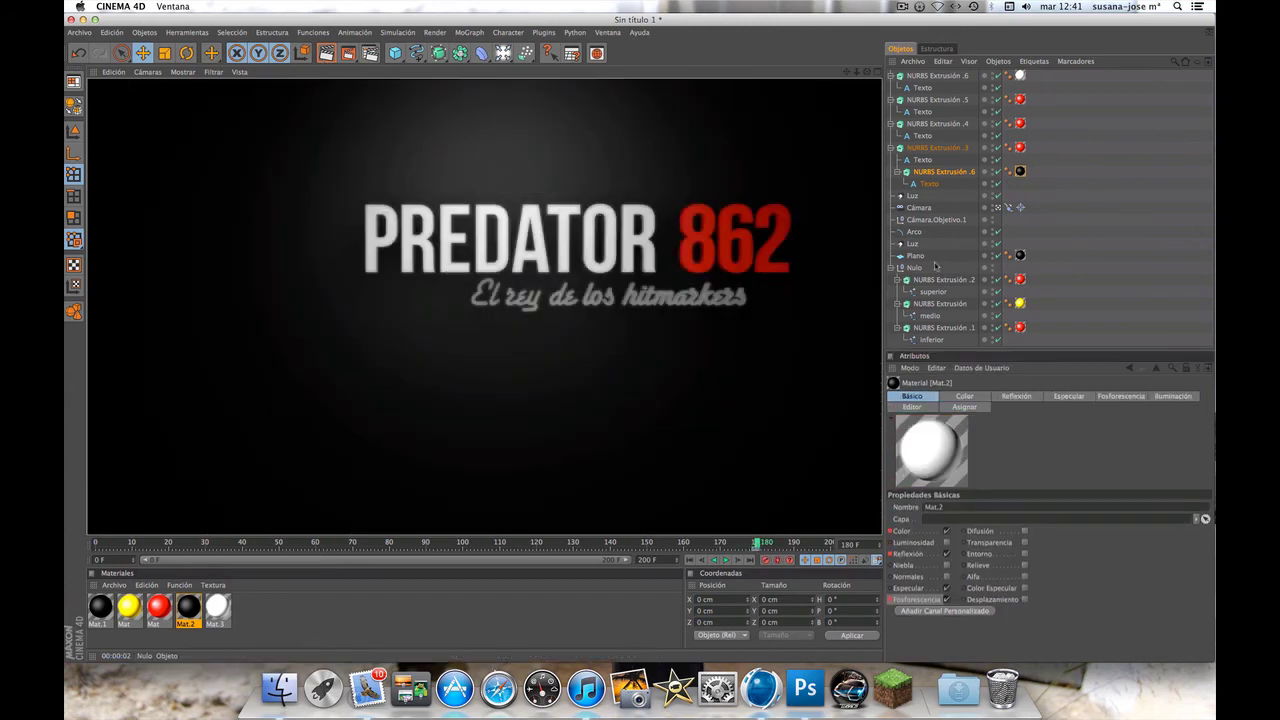
Group the PREDATOR 862 title extrusions under a new Nulo.1, re-render, and open Crear Previo
key("ctrl+v")
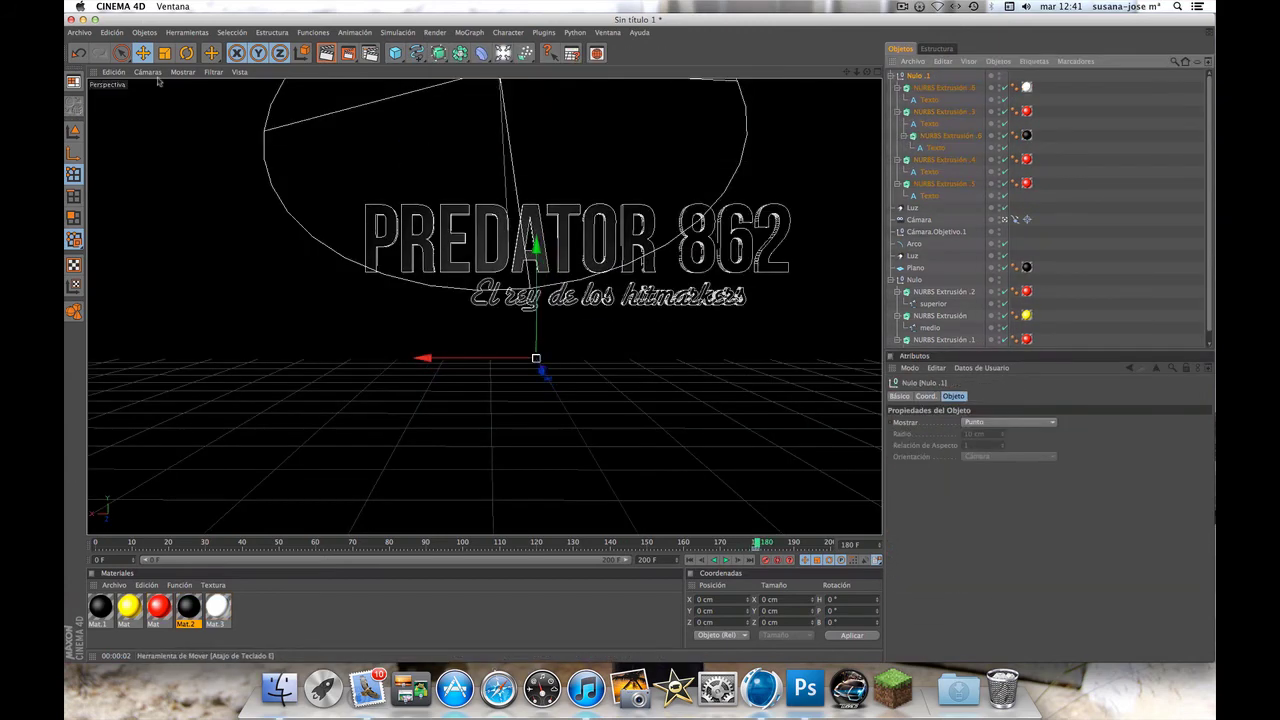
key("ctrl+r")
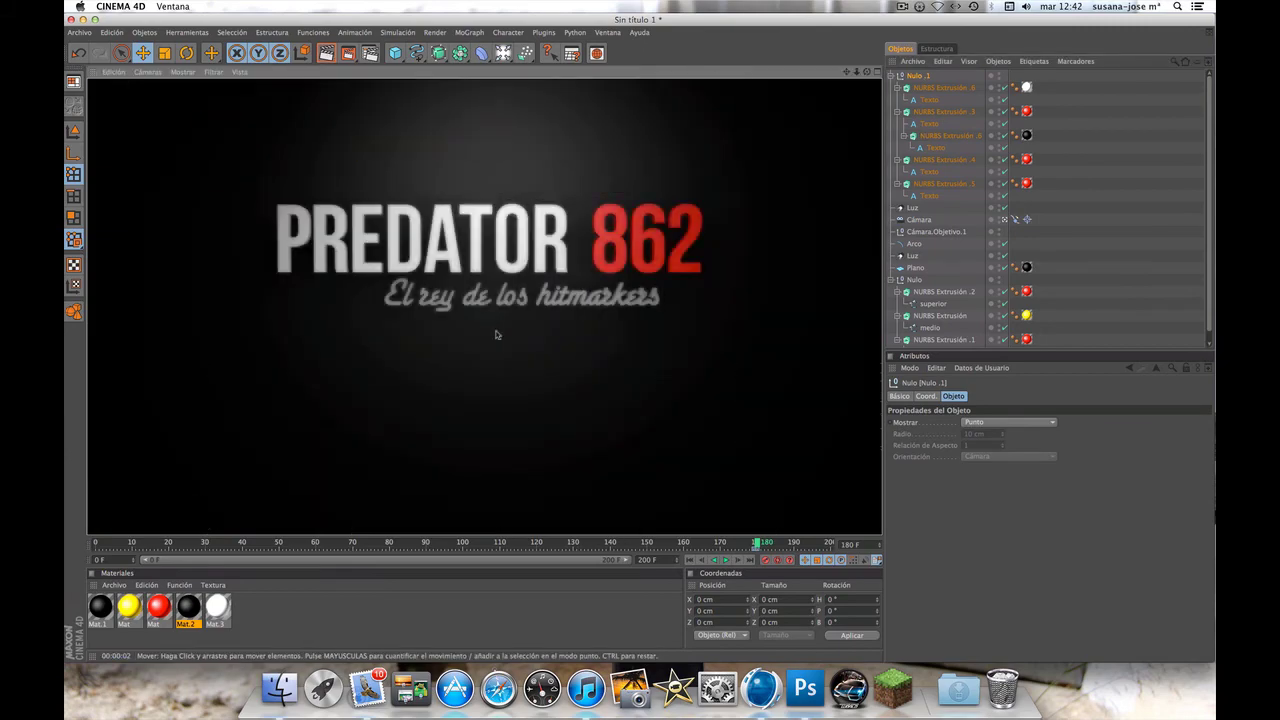
left_click(435, 32)
left_click(490, 209)
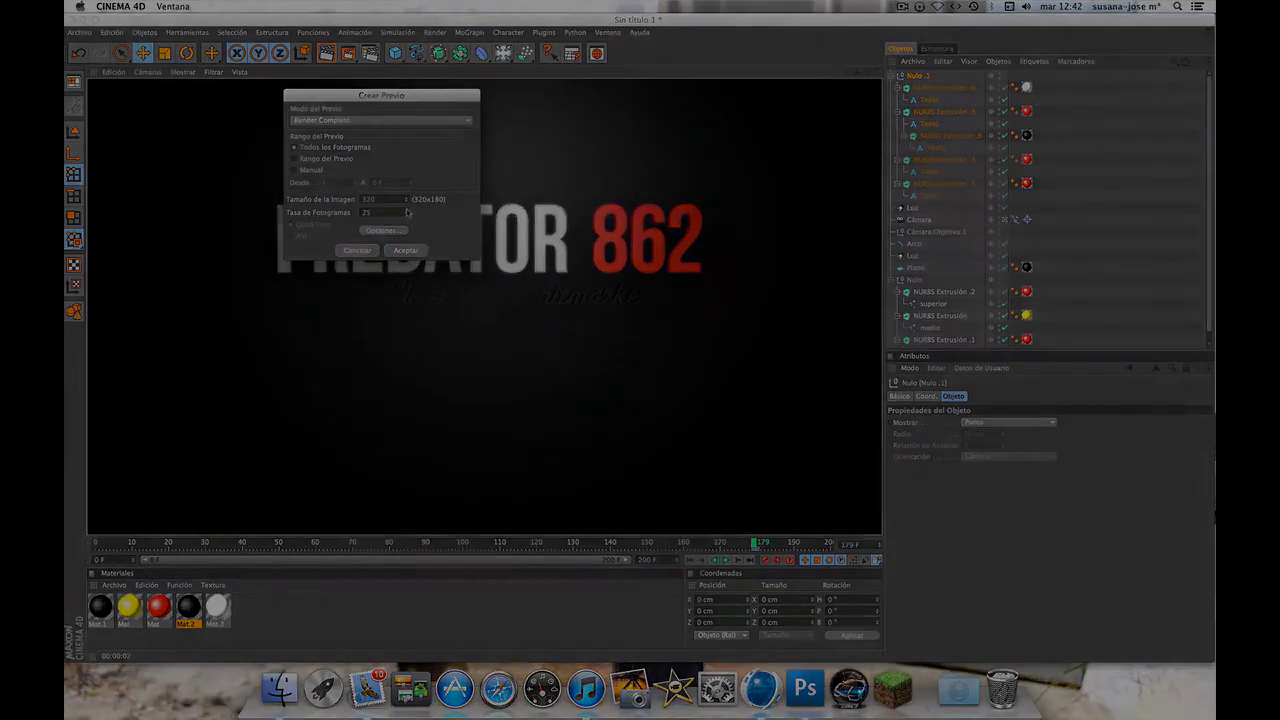